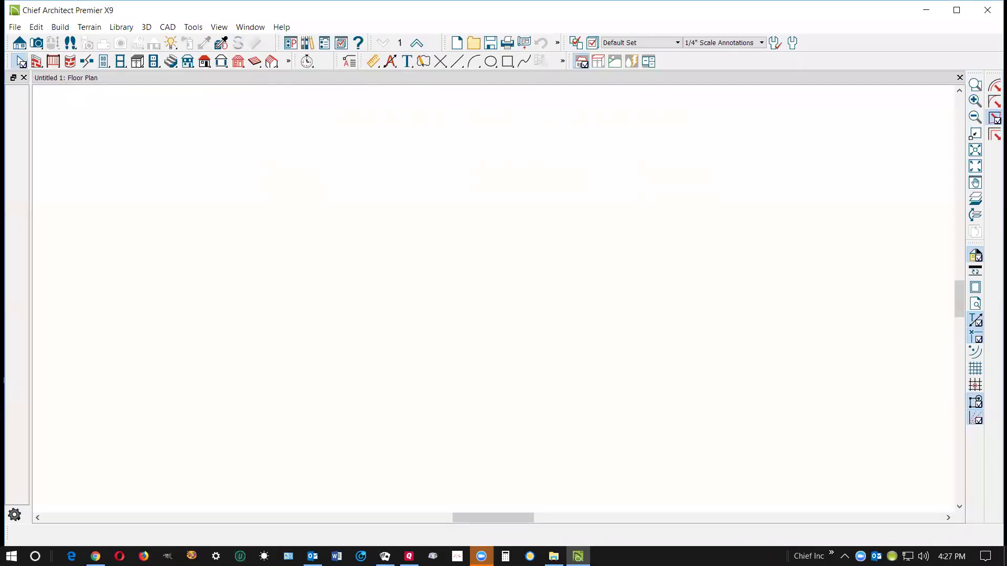
Draw straight exterior walls enclosing a square box near the centre of the plan.
left_click(36, 60)
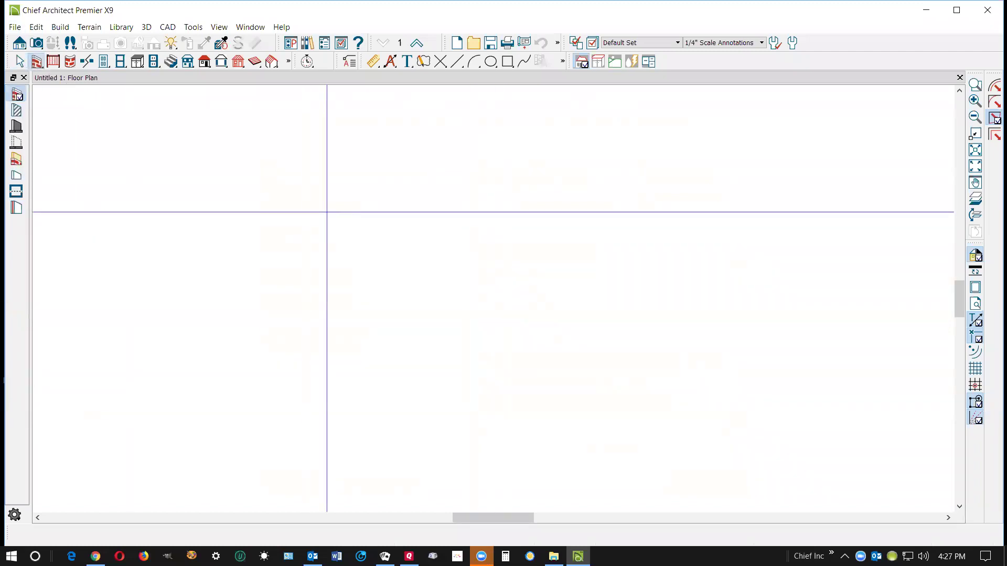
mouse_move(398, 198)
left_mouse_down()
mouse_move(600, 198)
mouse_move(597, 416)
mouse_move(603, 361)
mouse_move(600, 390)
left_mouse_up()
left_click_drag(601, 390, 409, 206)
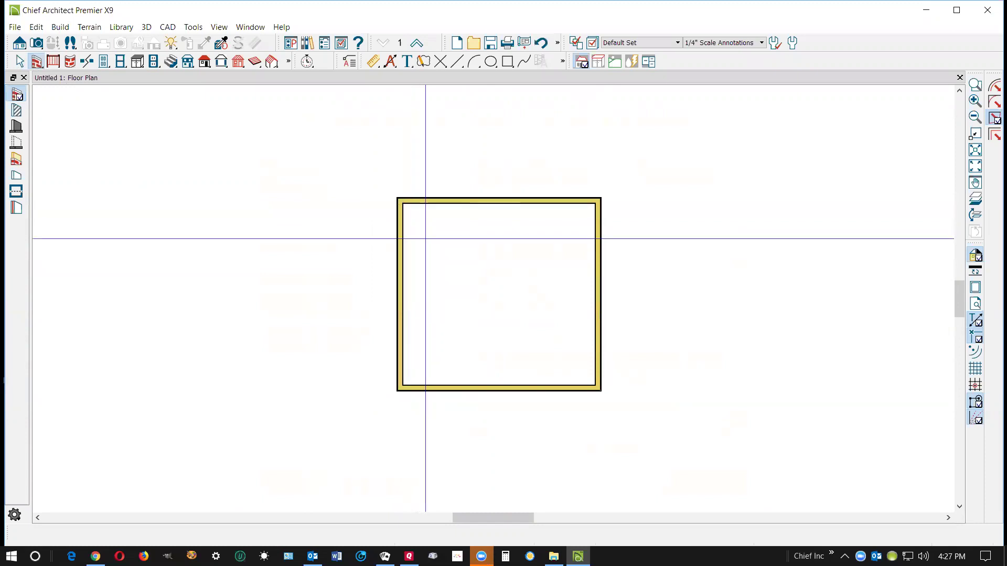
Look at the roof-building settings, then dismiss them without changes.
left_click(37, 26)
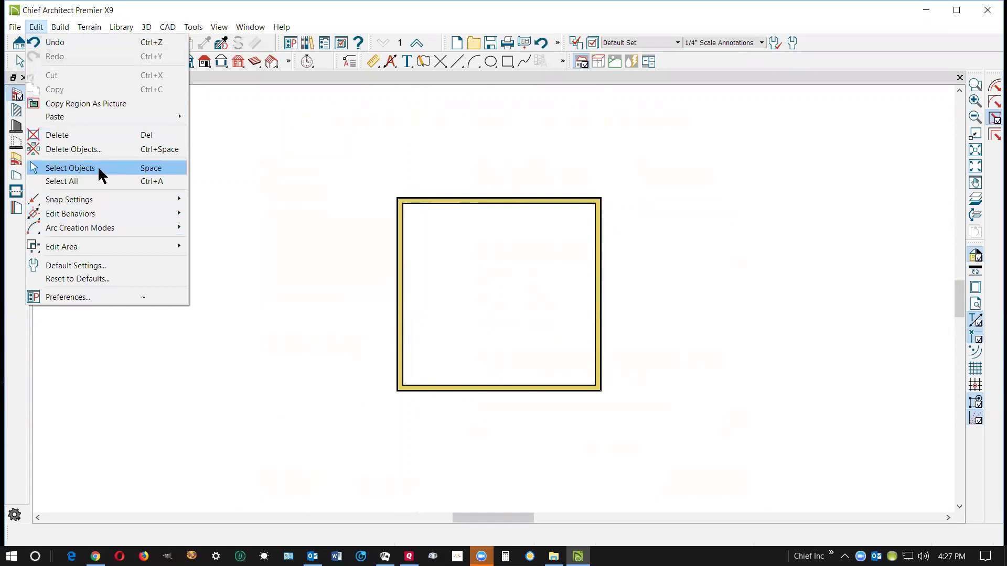
mouse_move(66, 29)
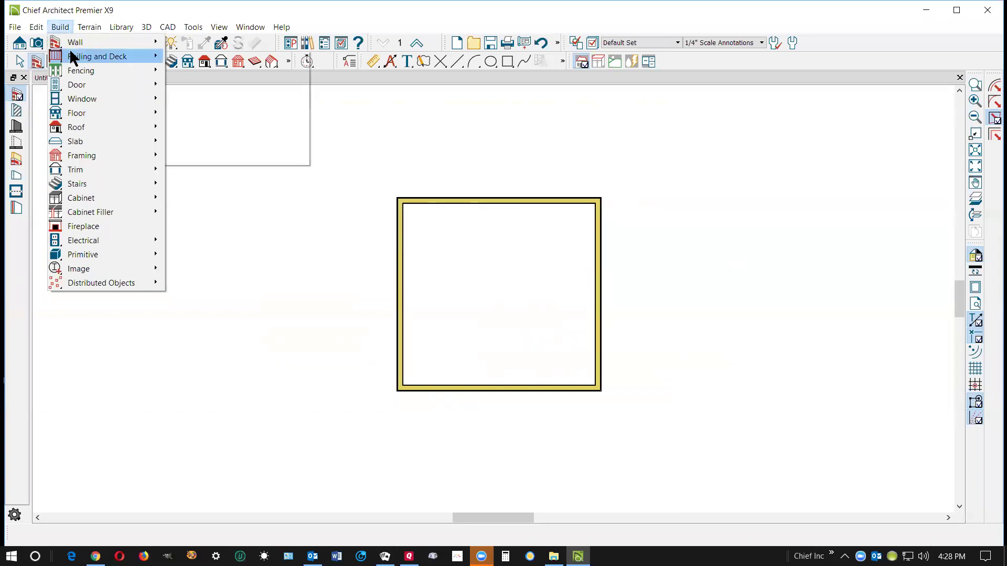
mouse_move(126, 128)
left_click(210, 129)
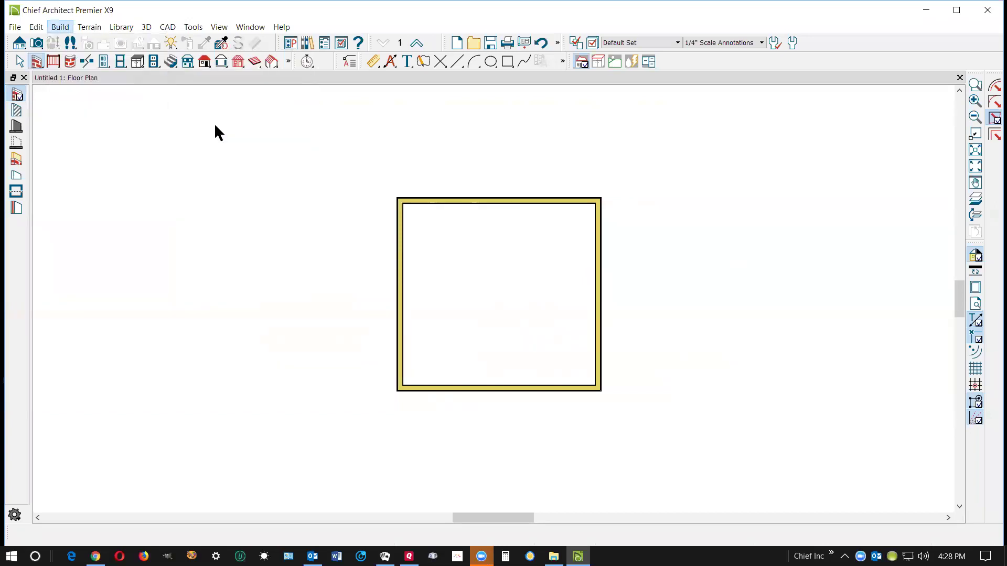
left_click(737, 65)
Open the New Floor dialog from Build > Floor > Build New Floor.
left_click(59, 27)
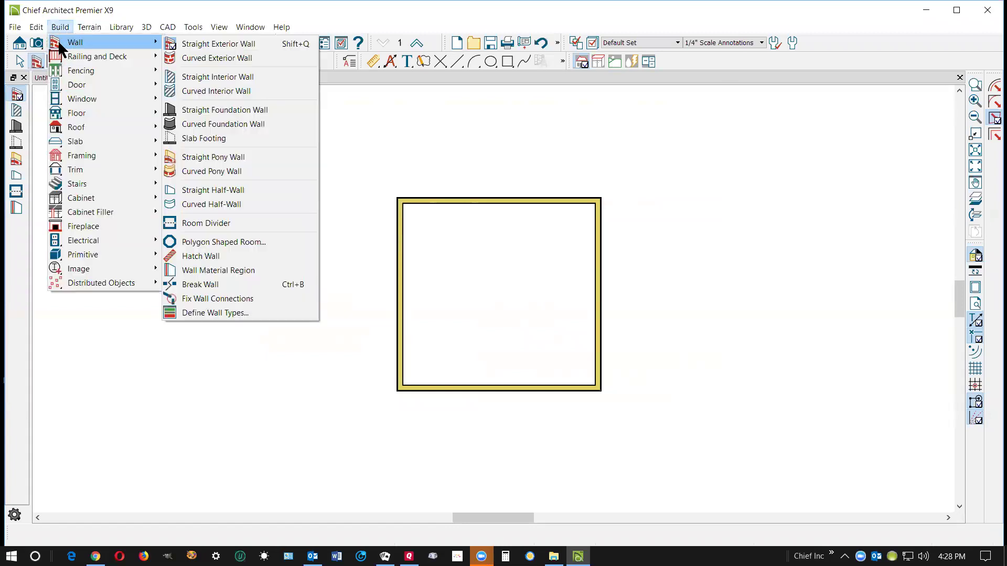
mouse_move(99, 112)
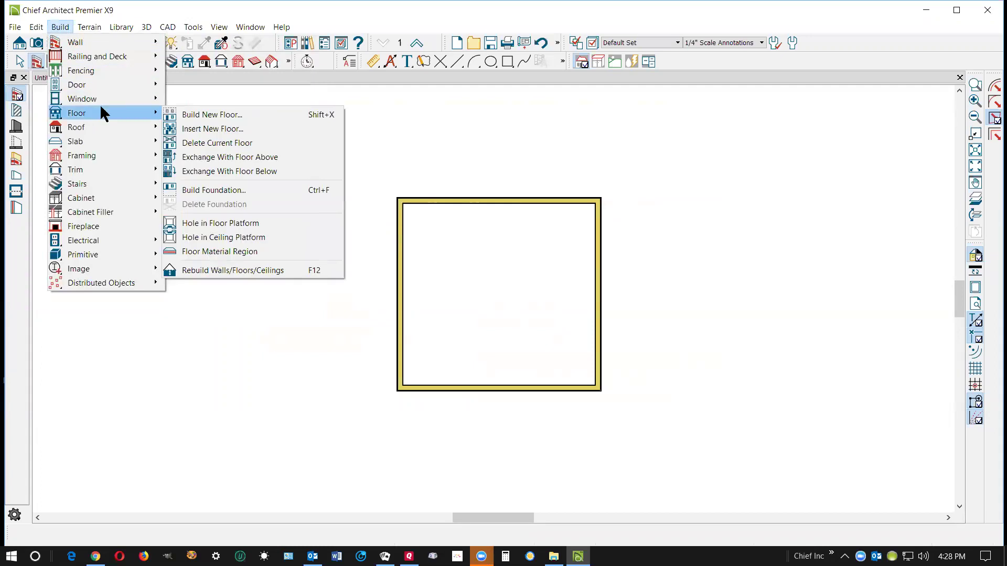
left_click(197, 115)
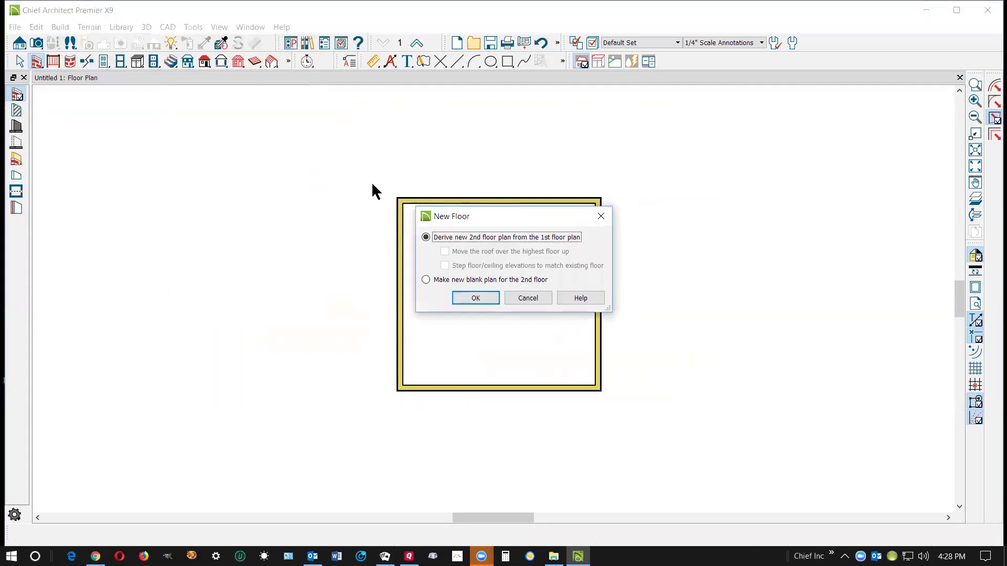
Derive floor 2 from floor 1 with a 36" finished ceiling and no ceiling over the room.
left_click(475, 299)
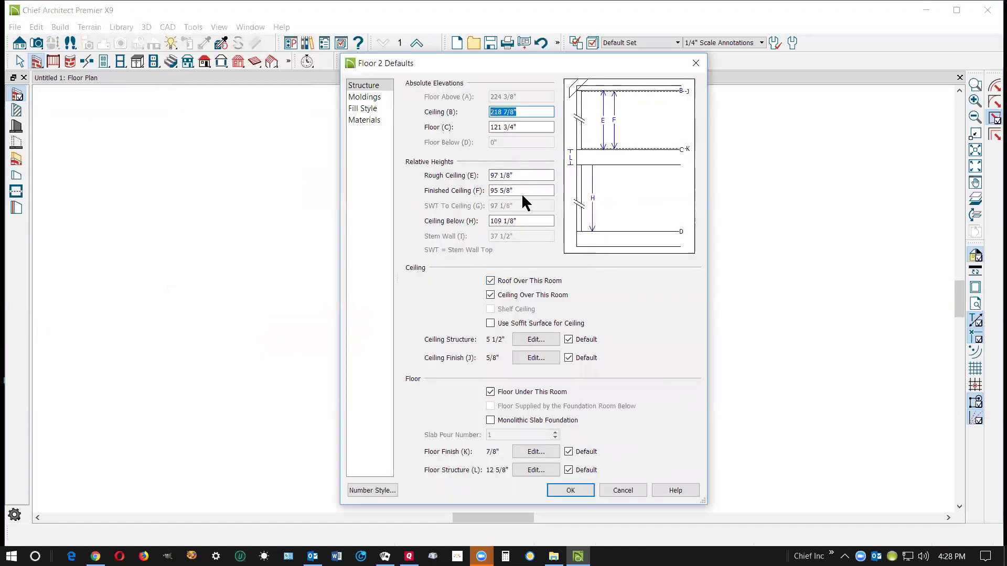
left_click(522, 192)
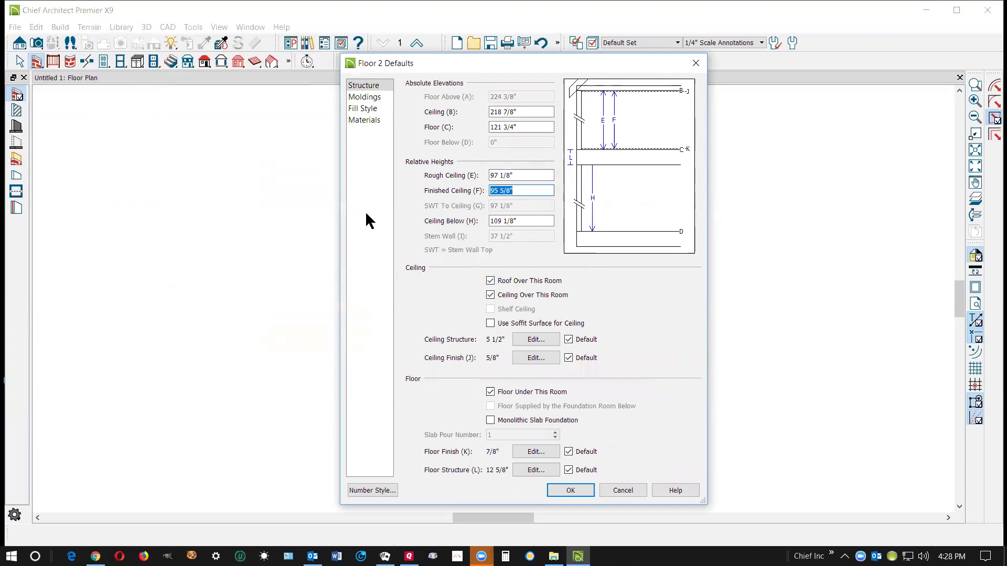
type("36")
left_click(495, 295)
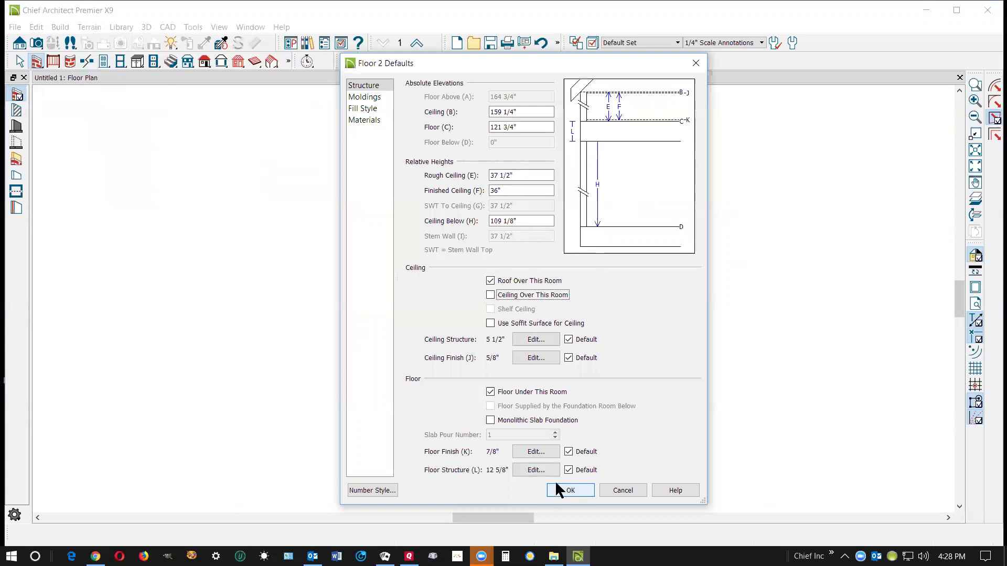
Apply the floor 2 defaults and select Floor Finish in the room's Materials list.
left_click(569, 491)
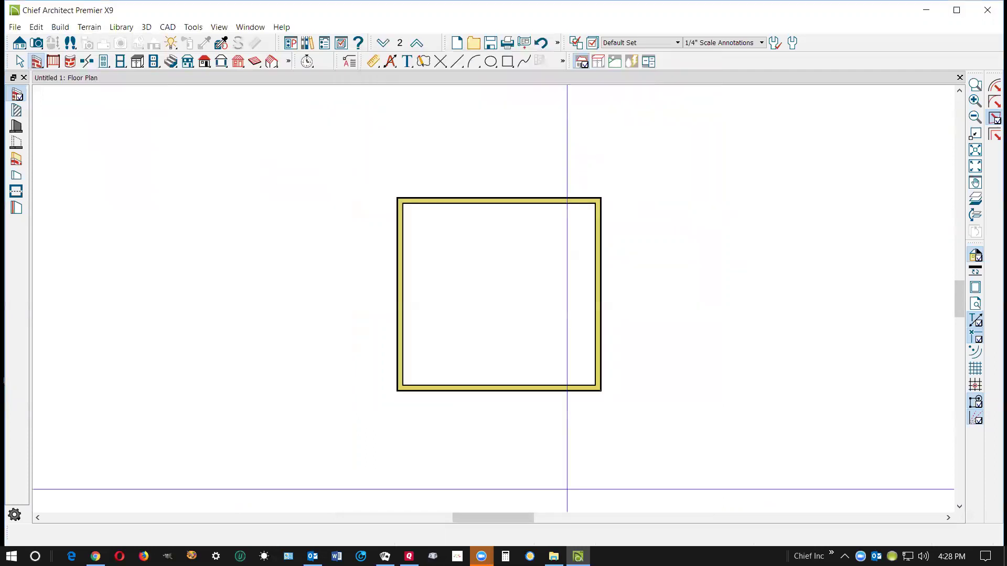
right_click(501, 271)
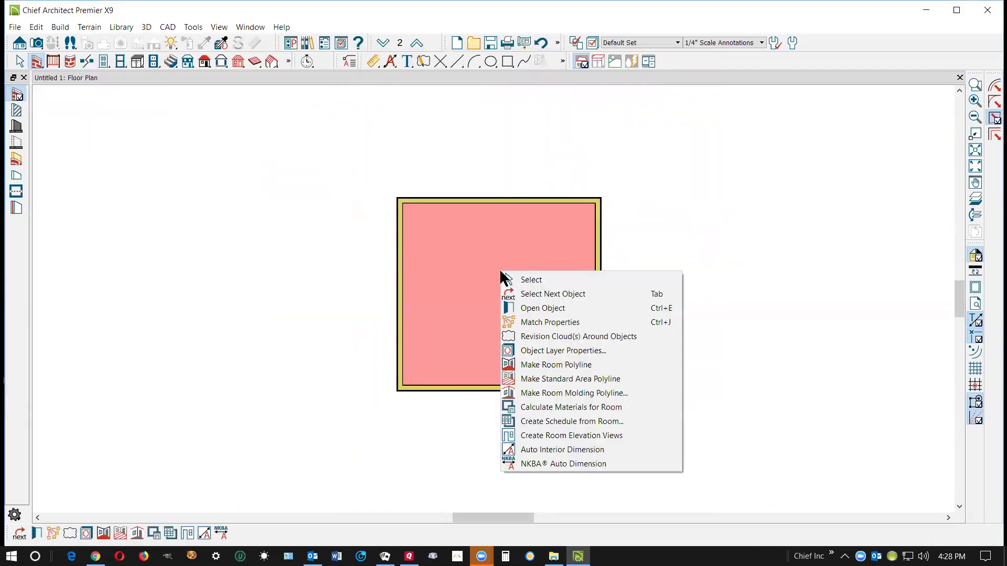
left_click(539, 307)
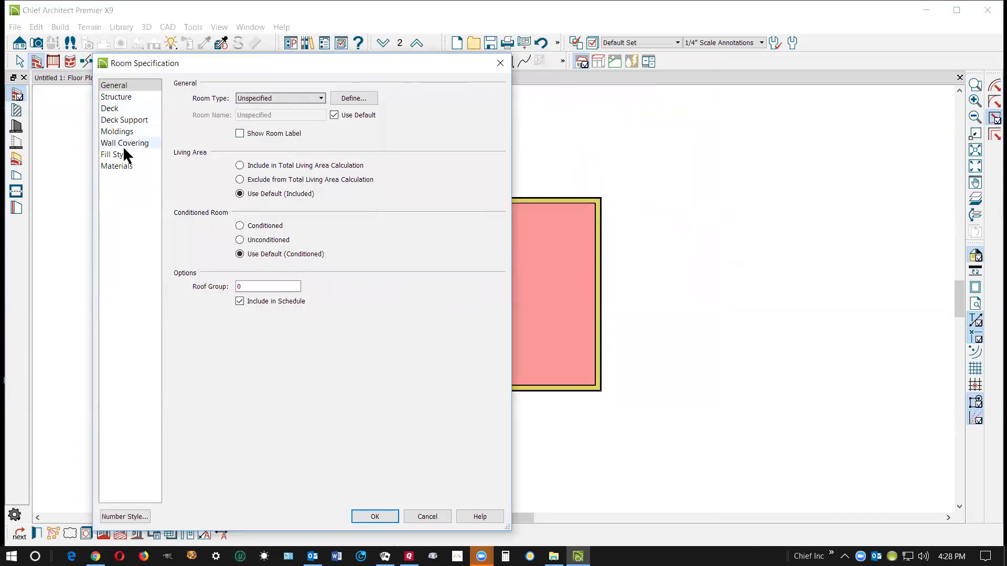
left_click(123, 167)
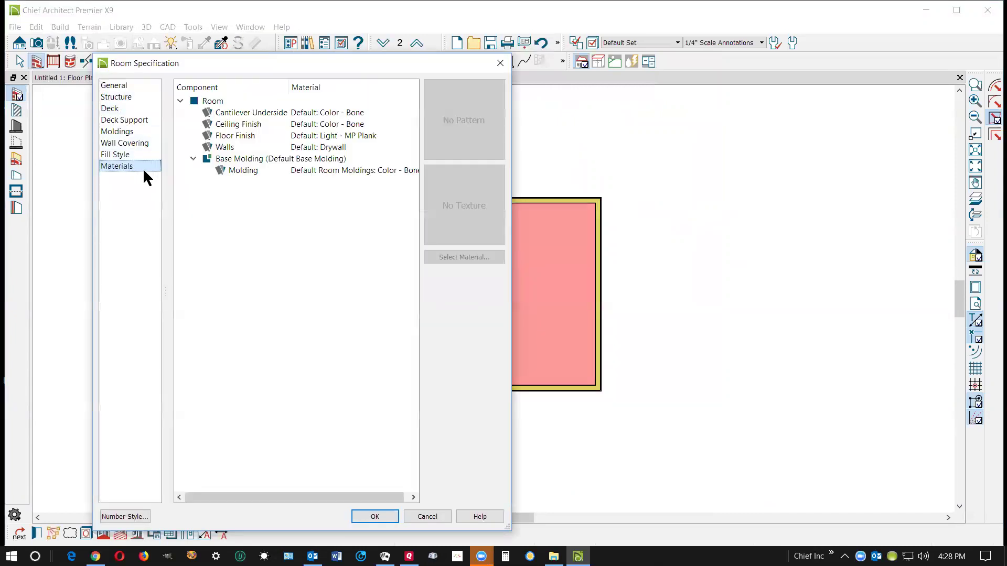
left_click(242, 135)
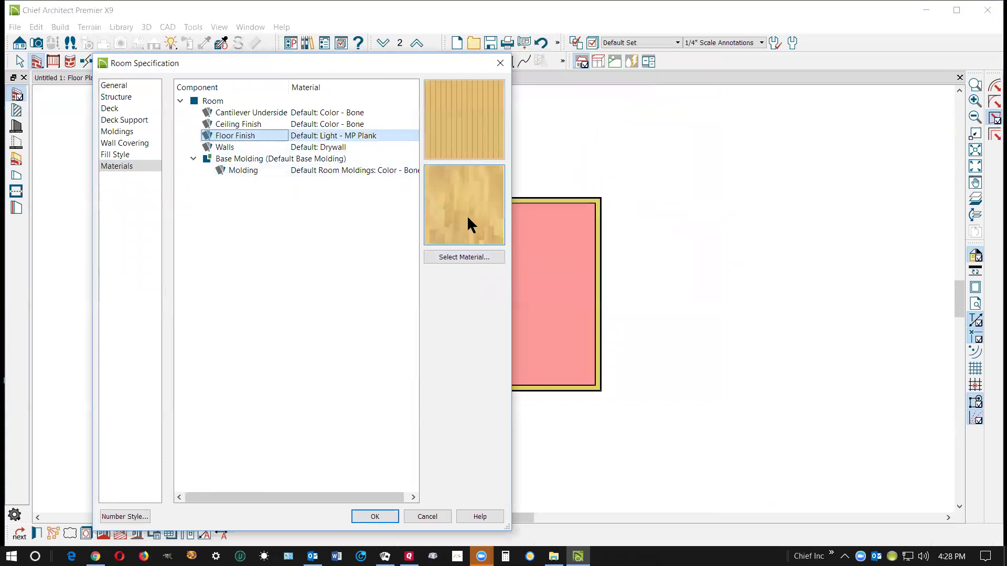
Assign Asphalt-01 from Roadways > Asphalt as the room's floor finish.
left_click(480, 257)
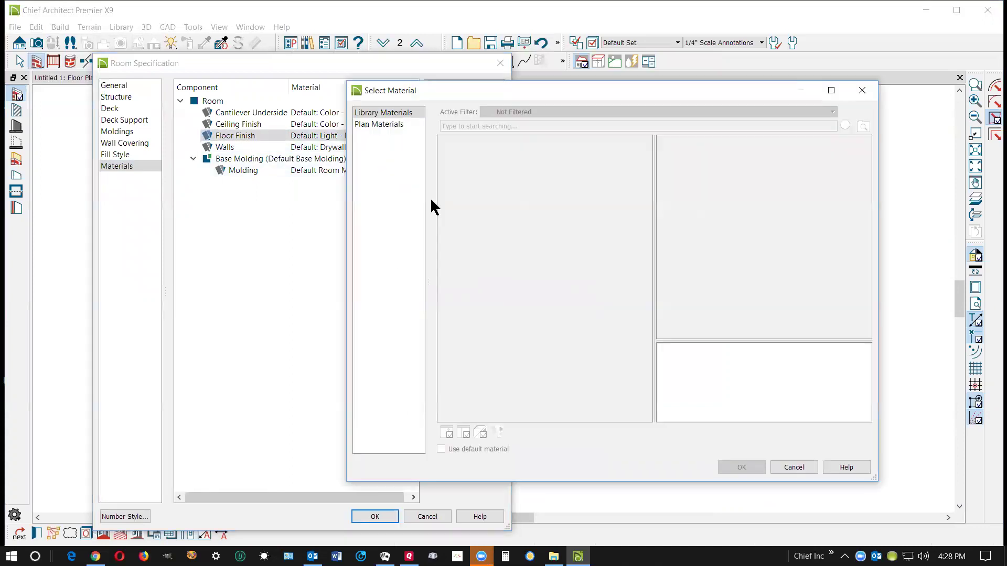
left_click(377, 110)
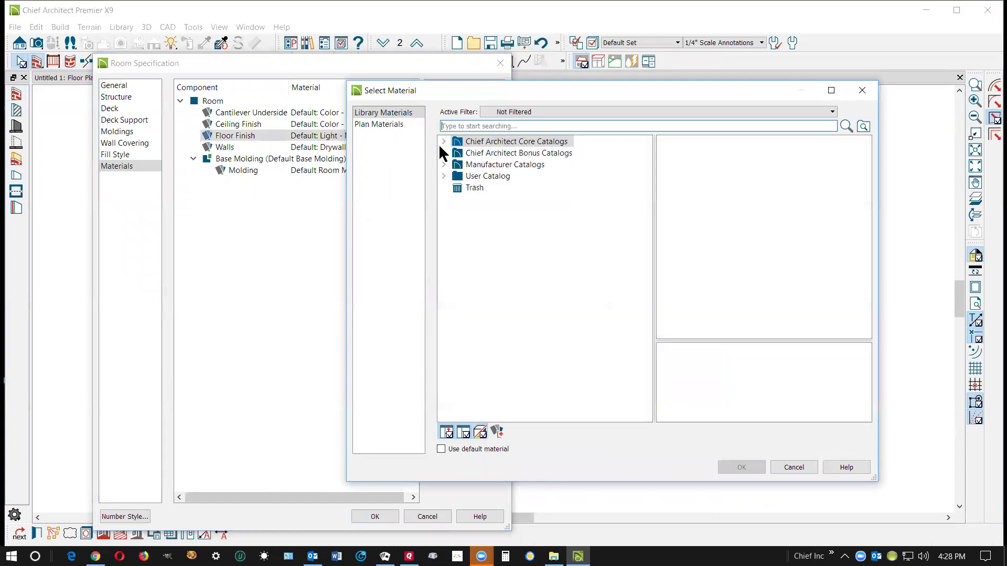
left_click(456, 152)
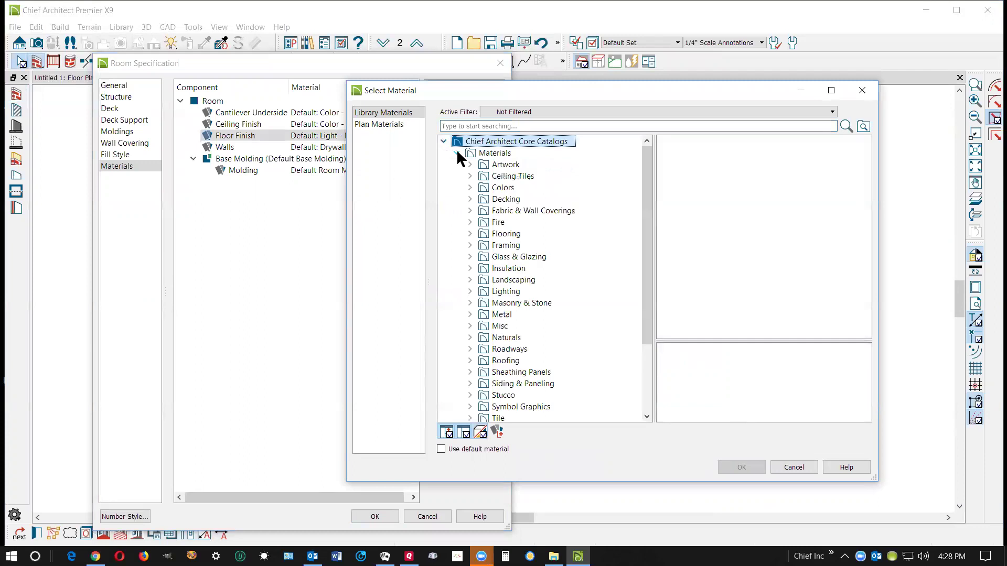
left_click(471, 349)
left_click(504, 361)
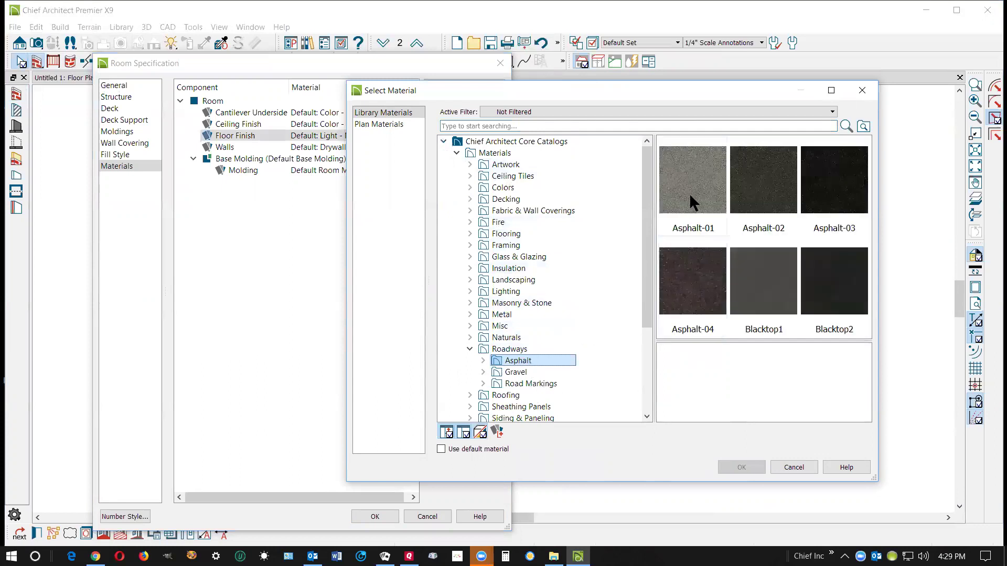
left_click(690, 195)
left_click(741, 467)
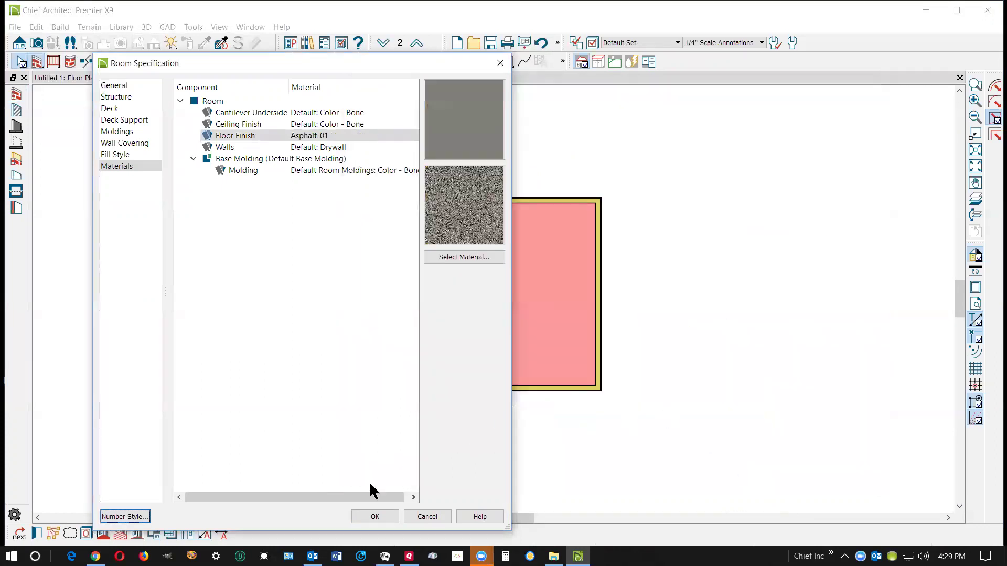
left_click(367, 516)
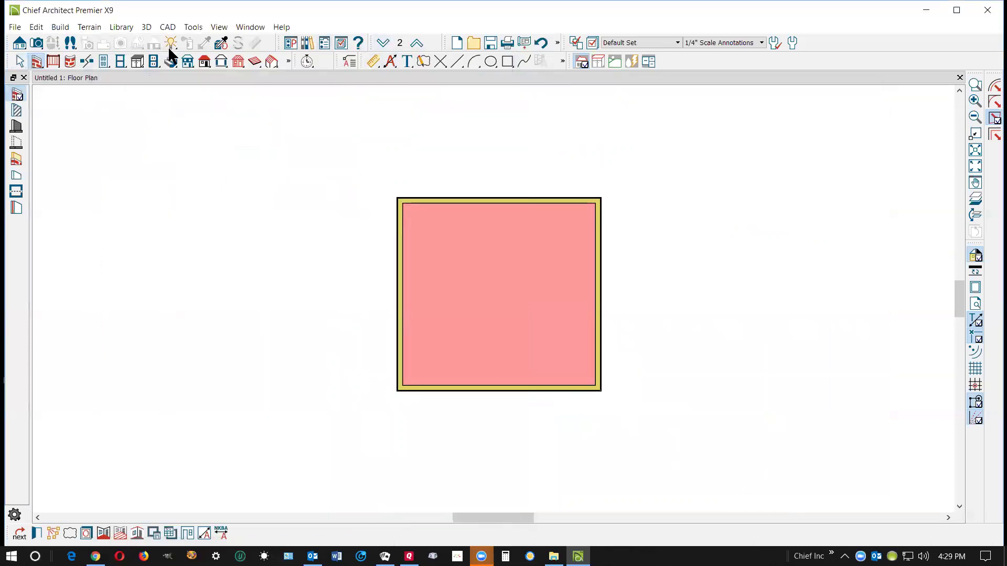
Open a Full Camera Overview of the box and orbit it.
left_click(41, 41)
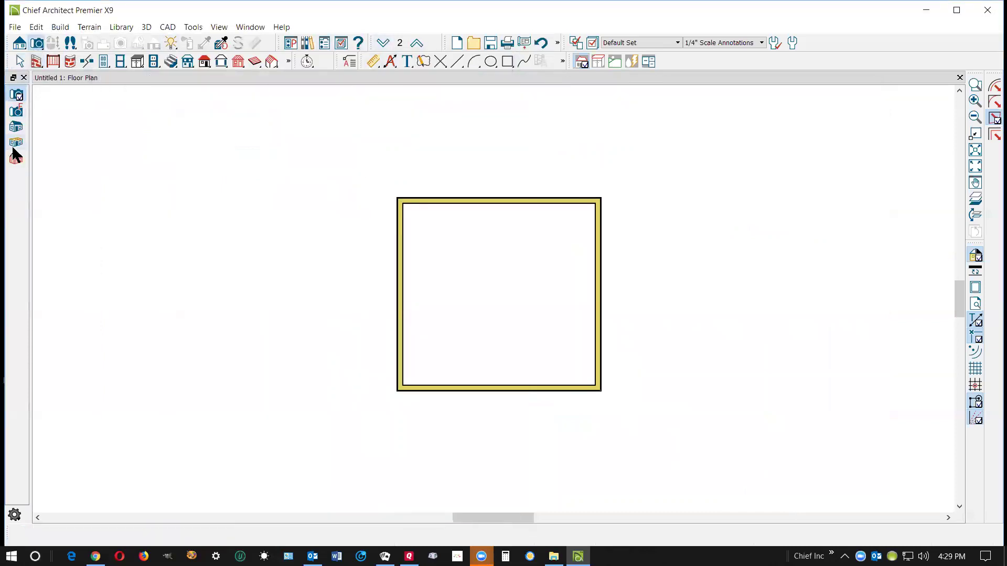
left_click(16, 127)
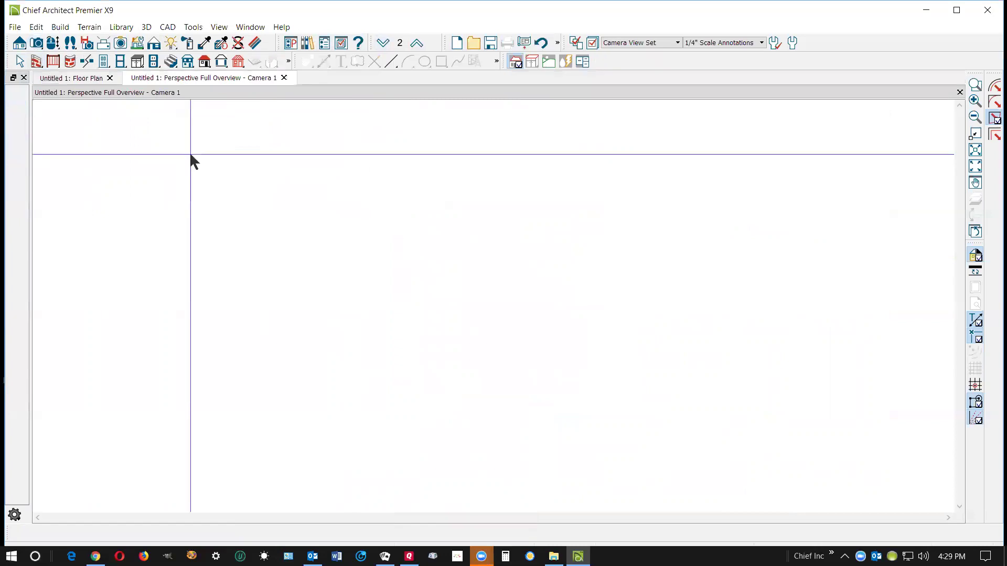
left_click_drag(360, 188, 363, 286)
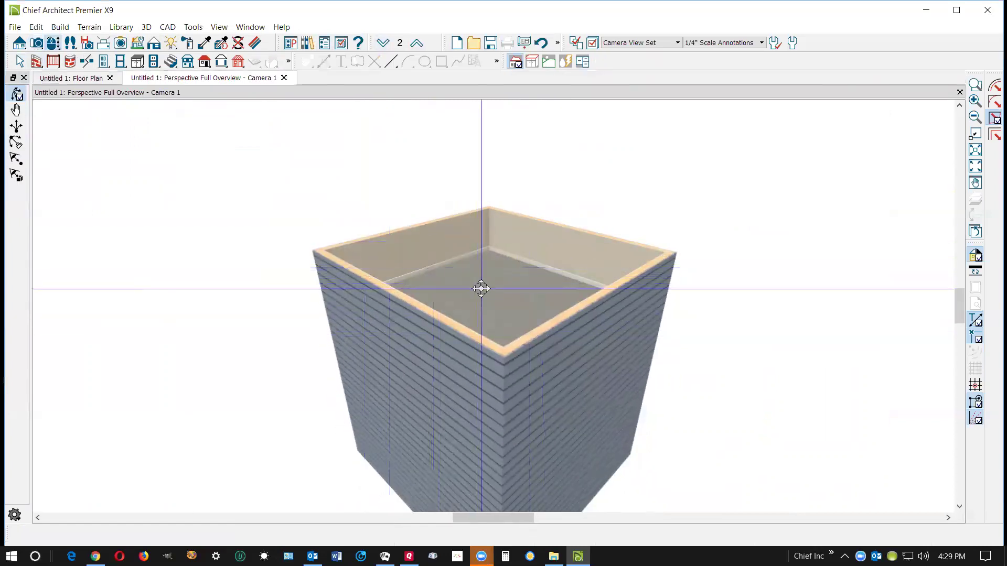
Turn off Use Floor Default for the room's moldings.
right_click(490, 293)
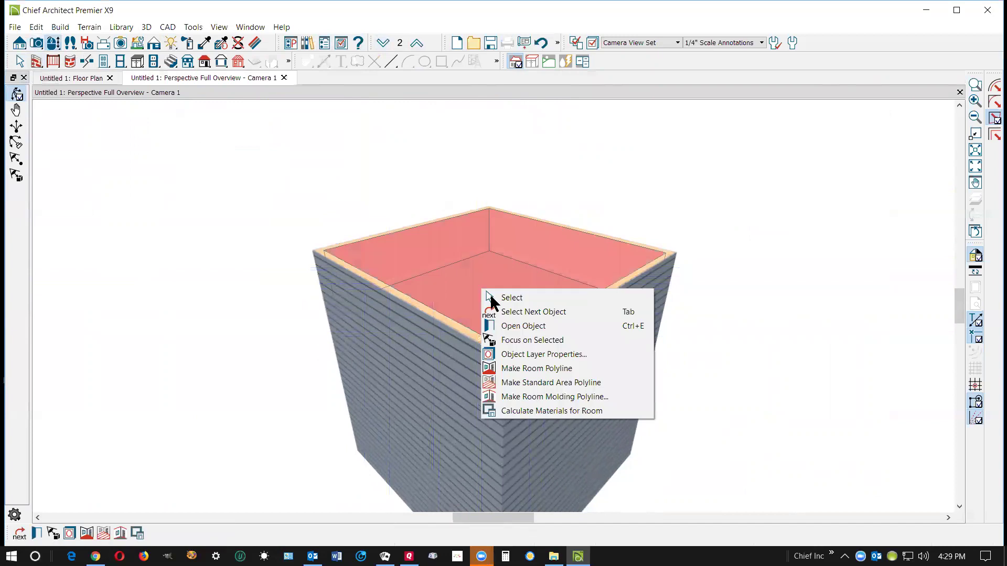
left_click(529, 327)
left_click(138, 98)
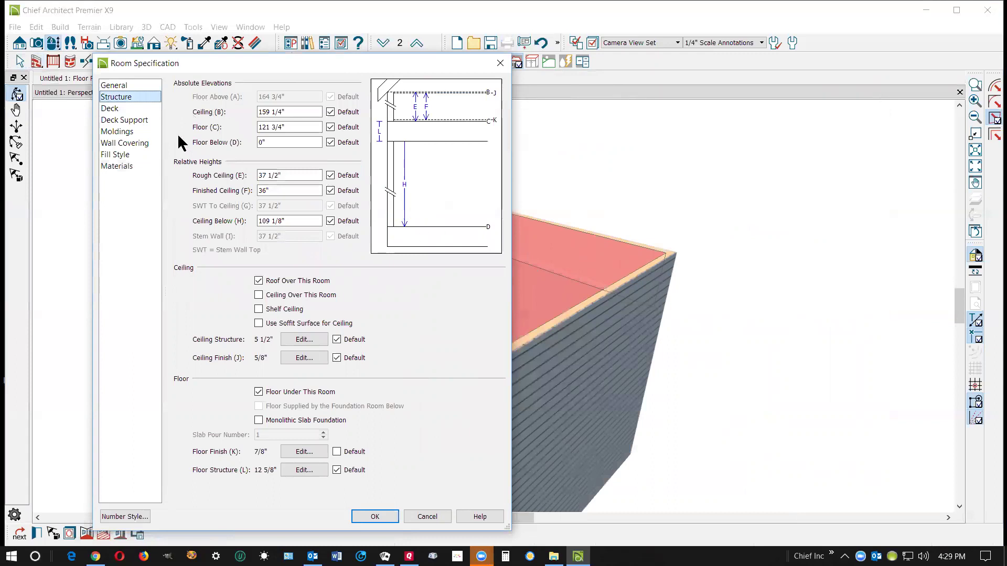
left_click(117, 132)
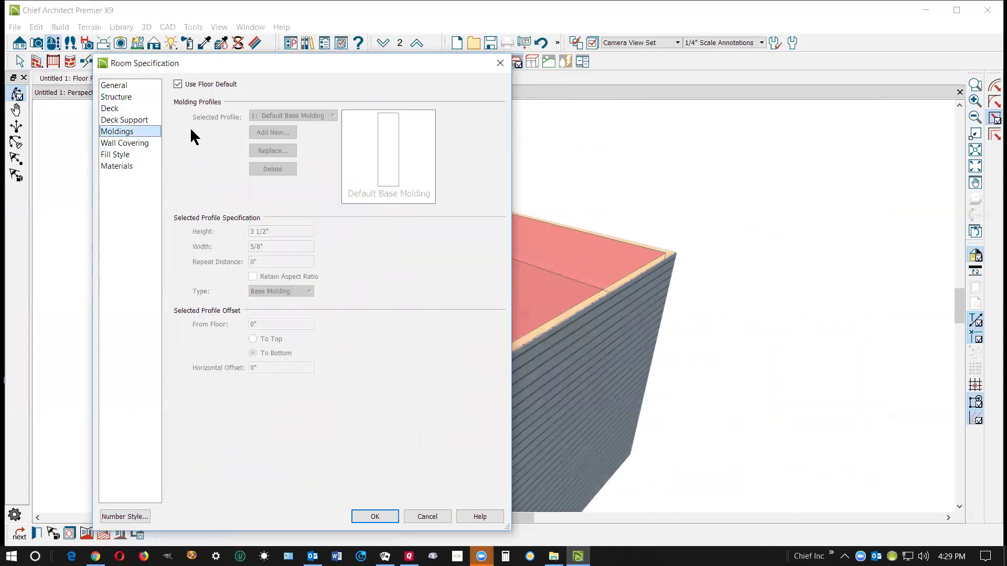
left_click(181, 85)
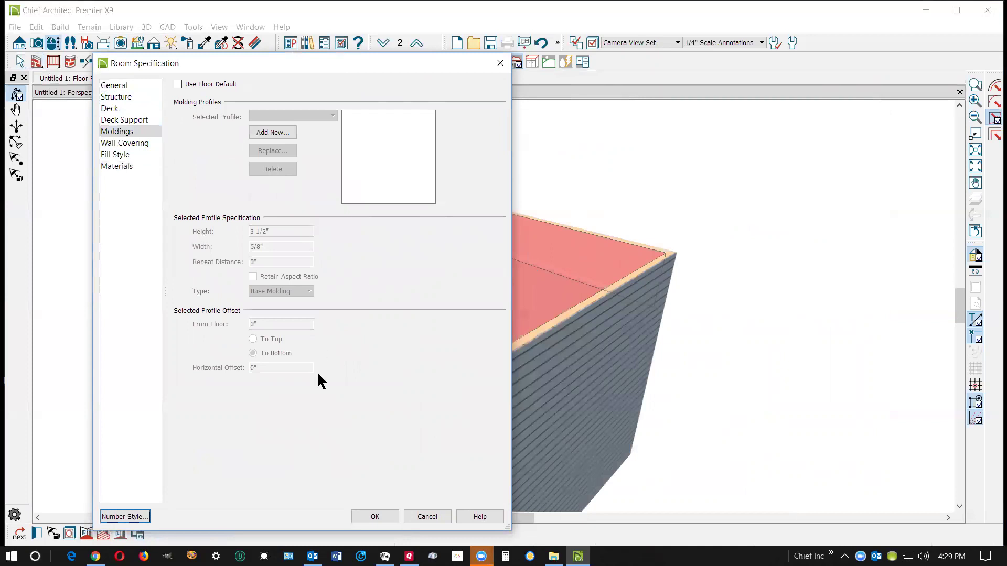
left_click(387, 518)
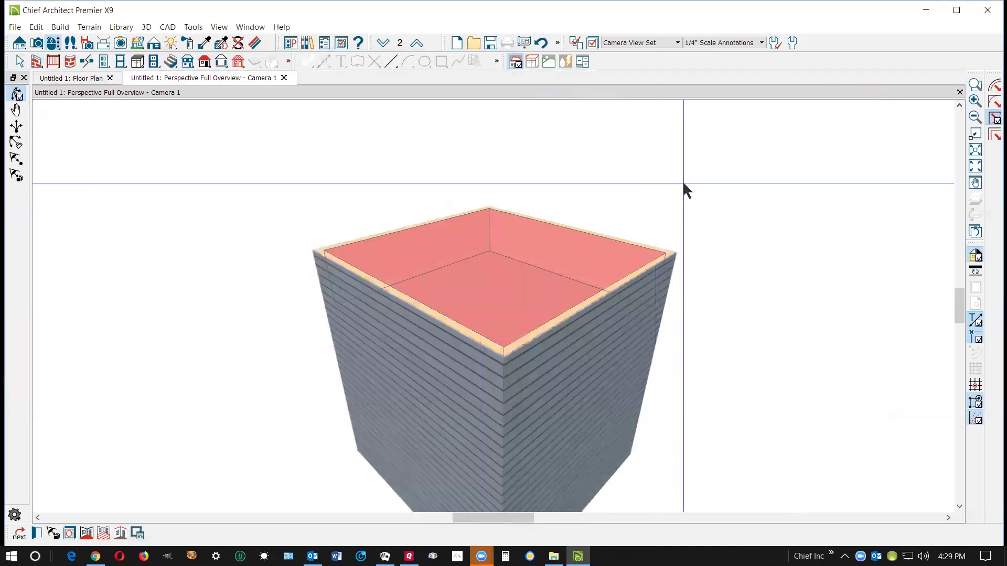
Orbit the overview to another angle and start the Material Painter.
right_click(470, 288)
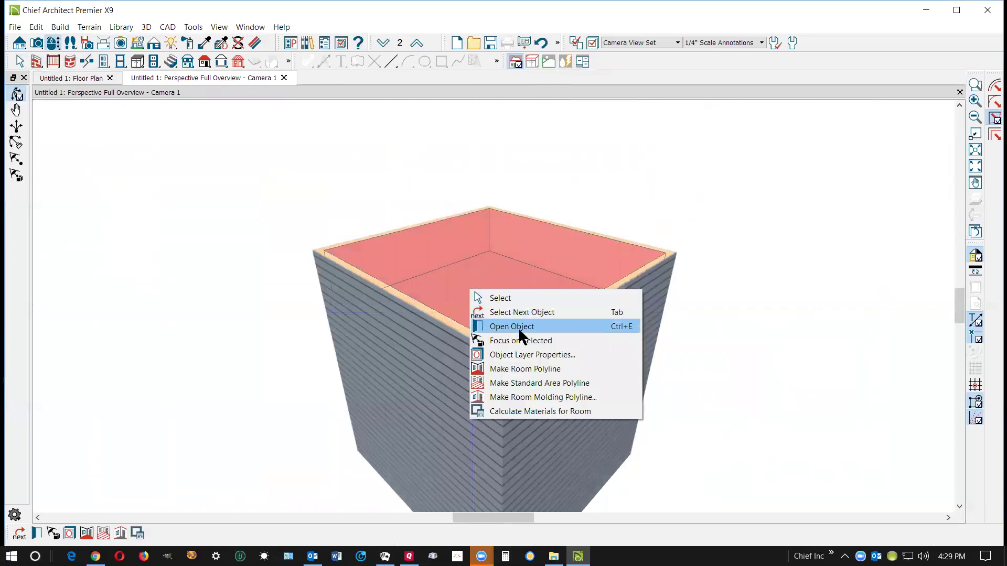
left_click_drag(335, 220, 94, 117)
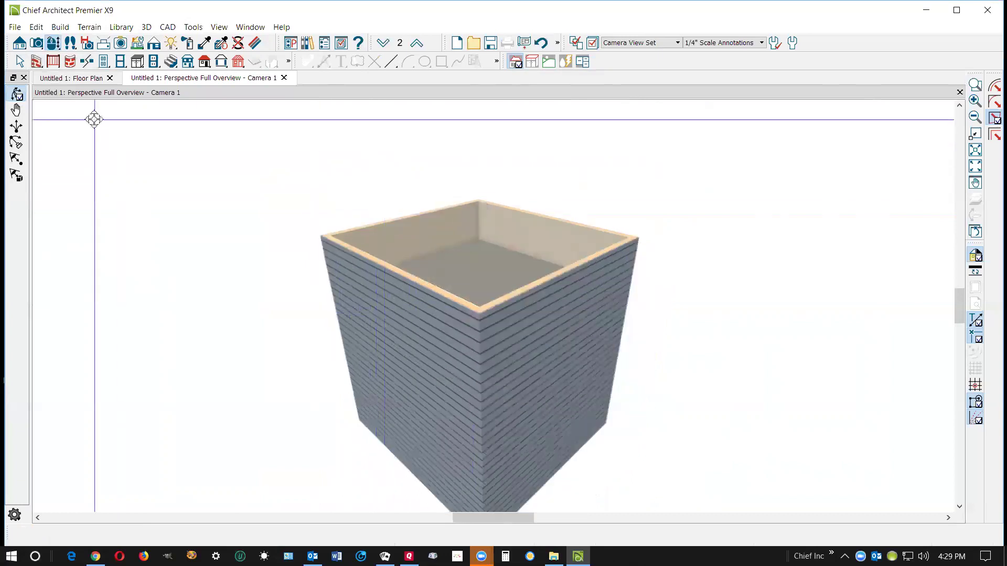
left_click(188, 43)
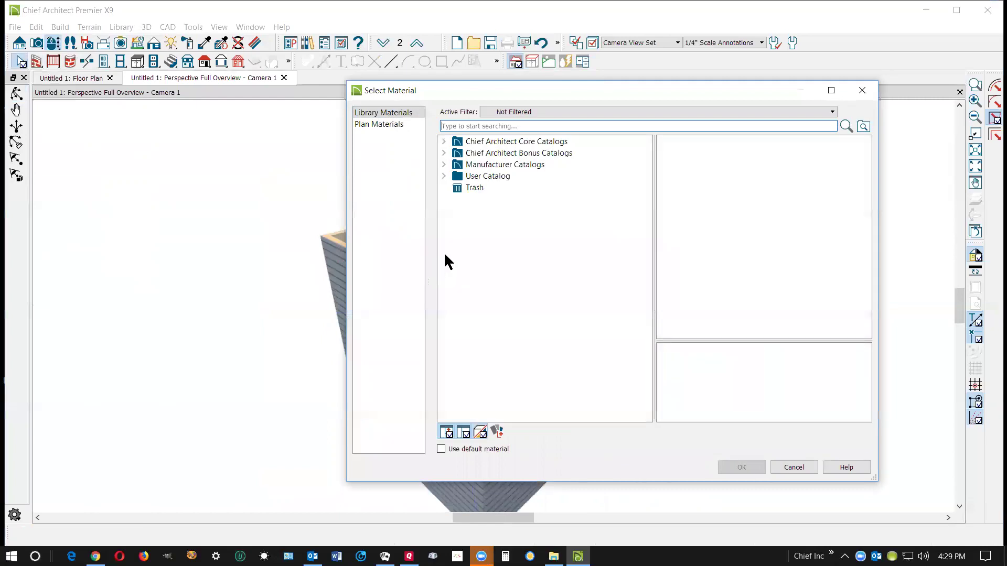
Choose the last Santa Barbara swatch from Core Catalogs > Materials > Stucco.
left_click(443, 142)
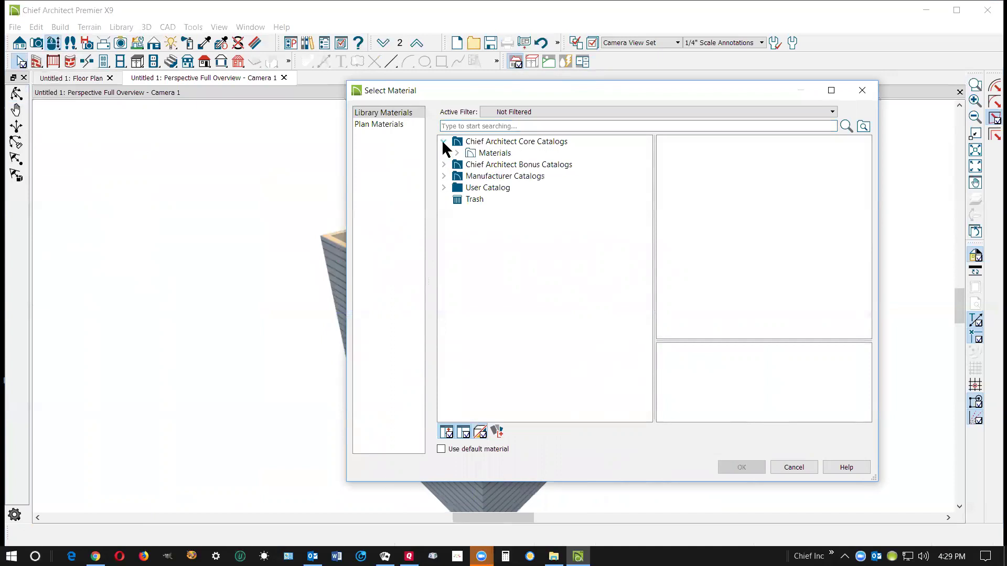
left_click(456, 153)
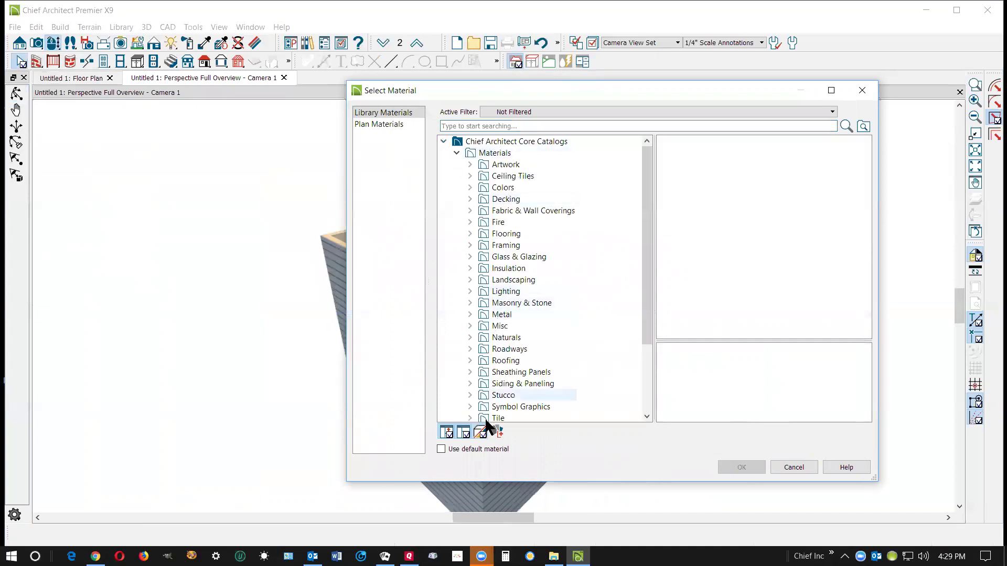
left_click(506, 395)
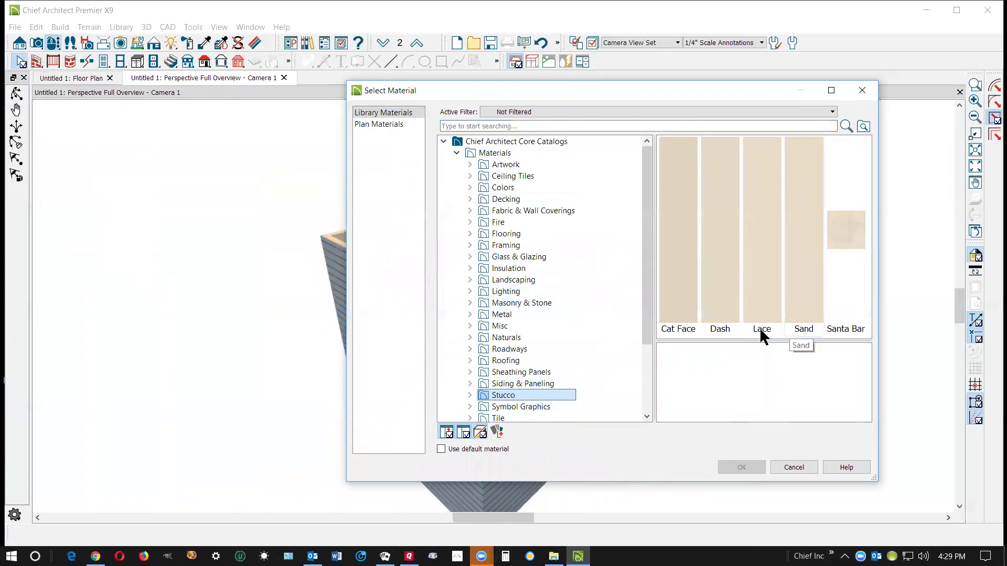
left_click(470, 394)
scroll(517, 350, "down", 3)
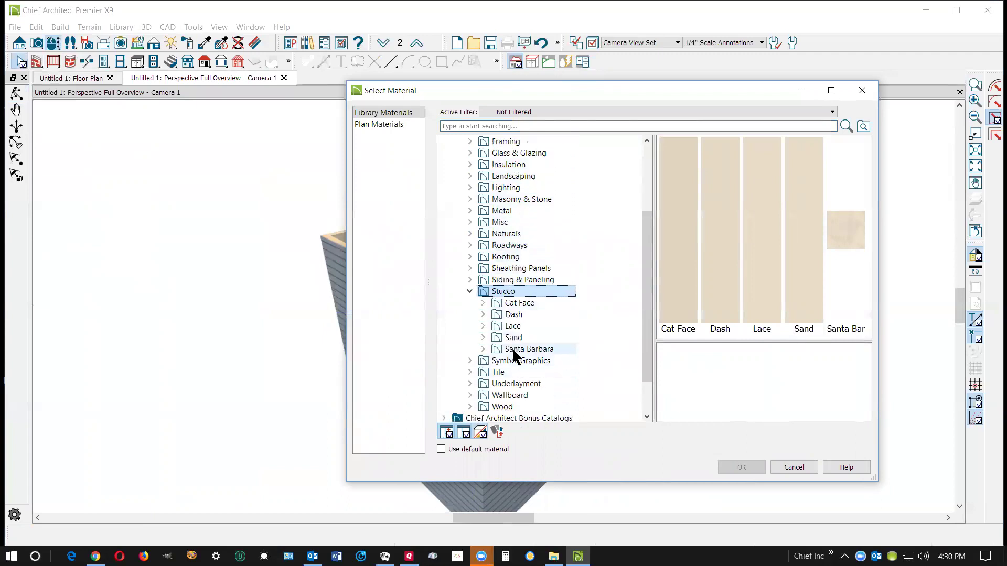
left_click(519, 348)
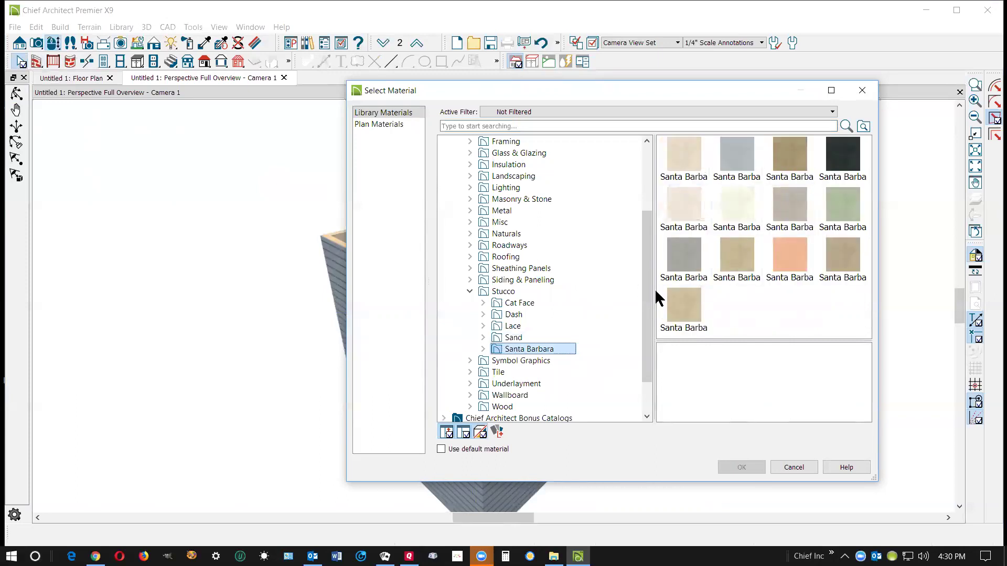
left_click(687, 303)
left_click(741, 466)
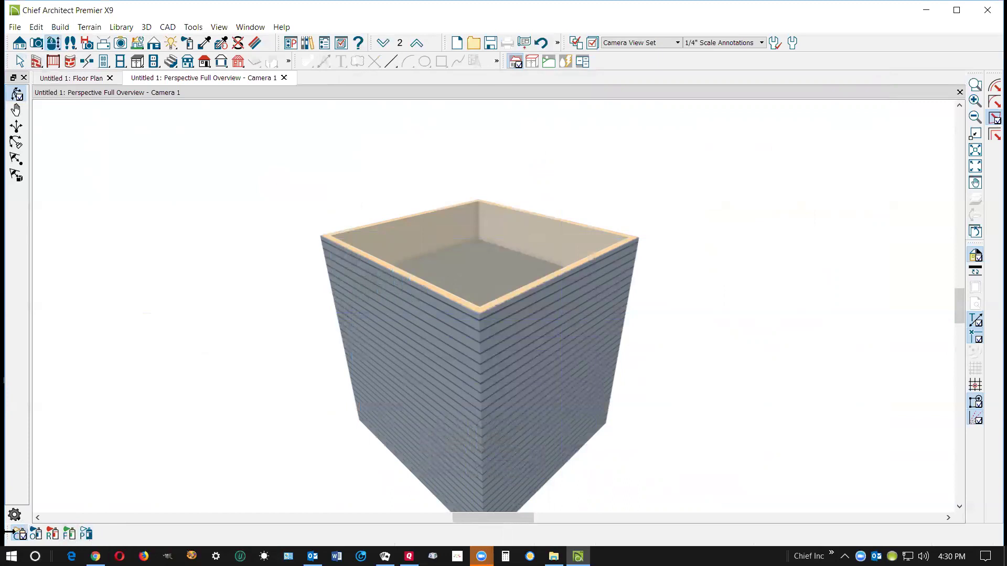
Paint the box's outer and inner wall faces with the tan stucco, then close the 3D view.
left_click_drag(9, 533, 142, 414)
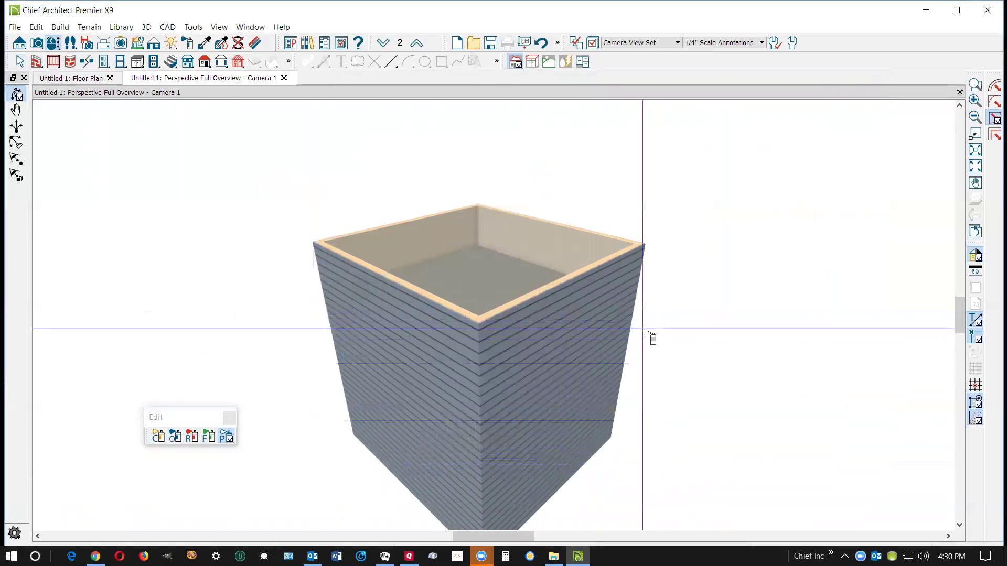
left_click(427, 374)
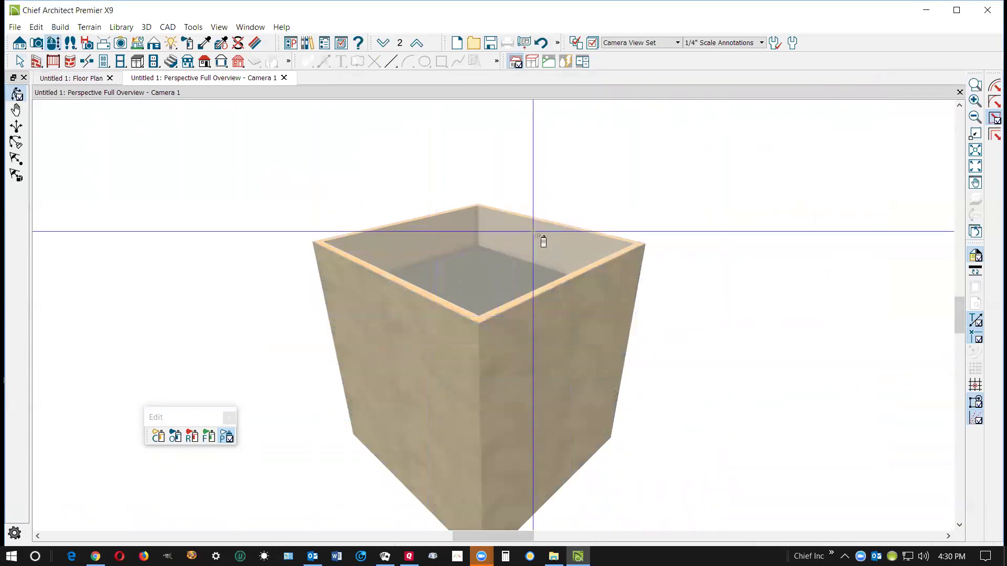
left_click(542, 242)
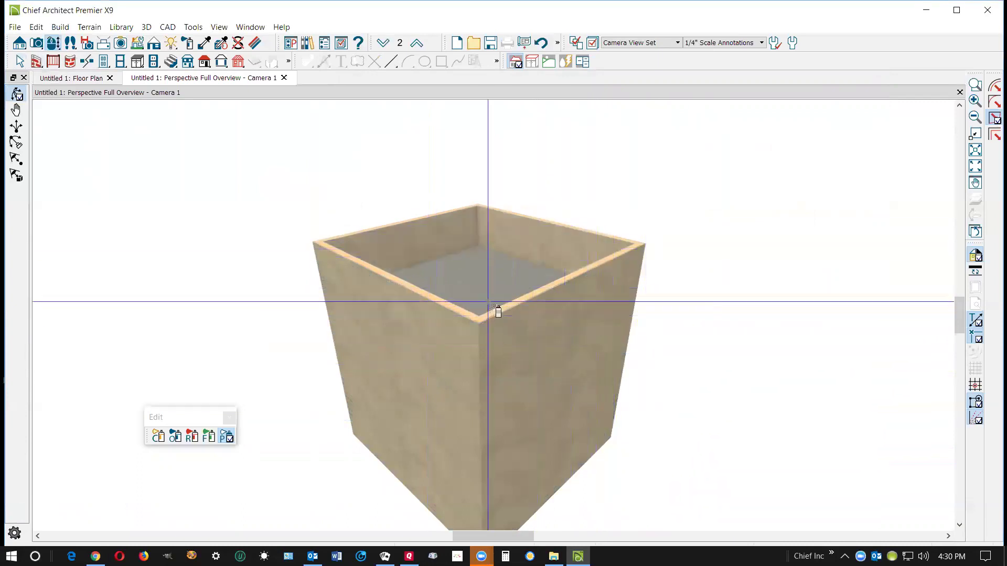
key("space")
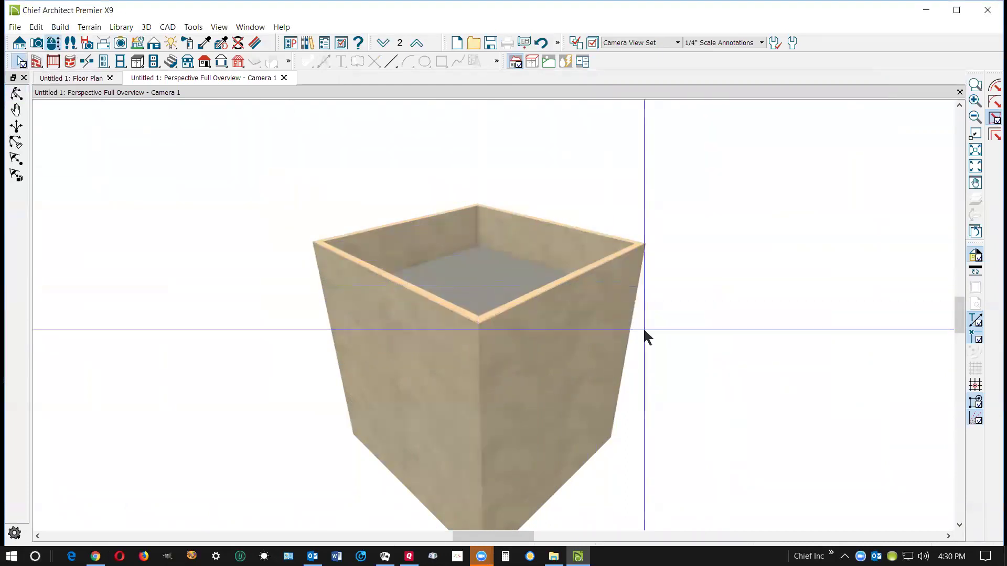
left_click(960, 93)
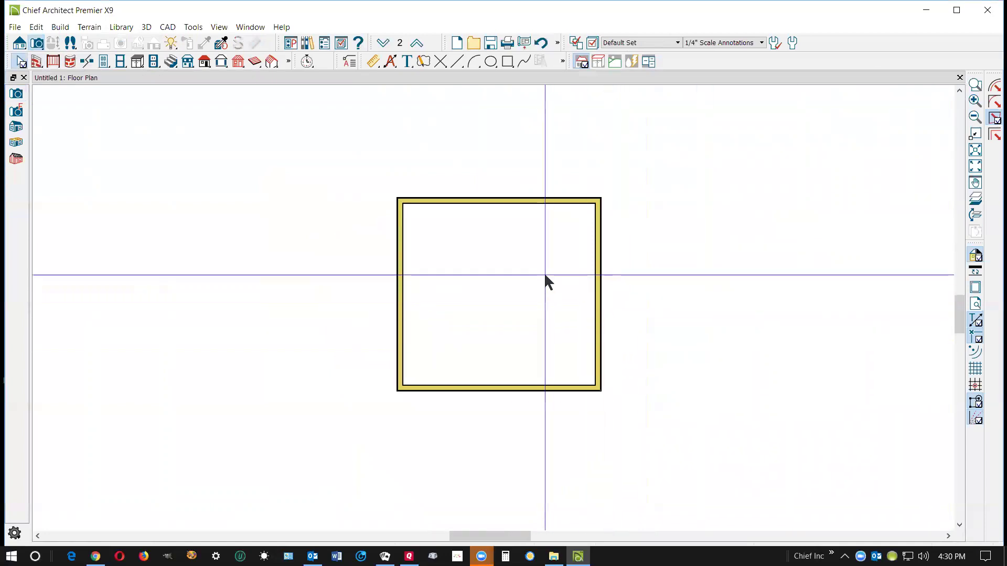
Place an elevation camera across the box and zoom into the cross-section.
left_click(20, 42)
left_click_drag(554, 297, 331, 309)
scroll(379, 376, "down", 1)
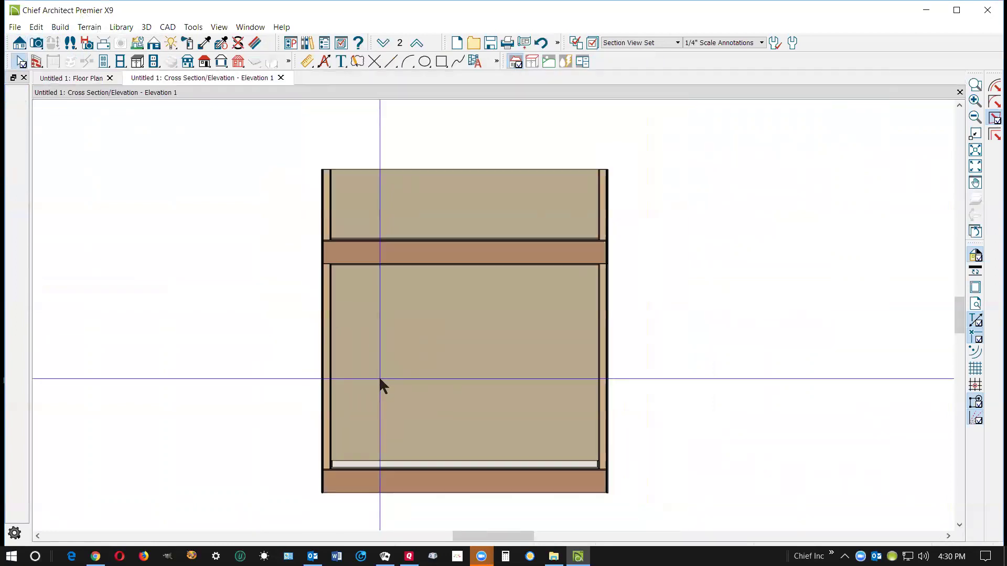
scroll(401, 236, "up", 1)
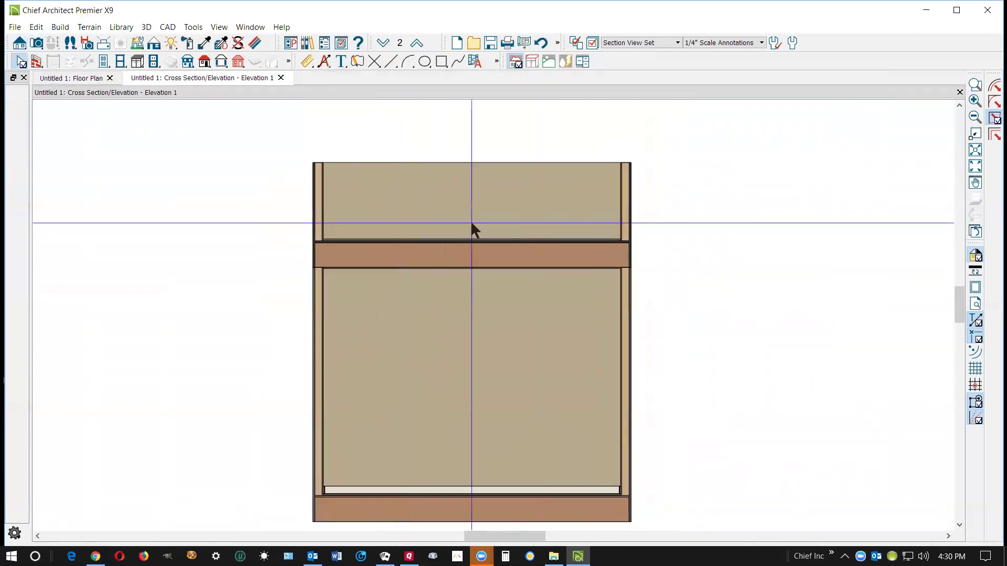
scroll(467, 219, "up", 1)
scroll(468, 225, "up", 2)
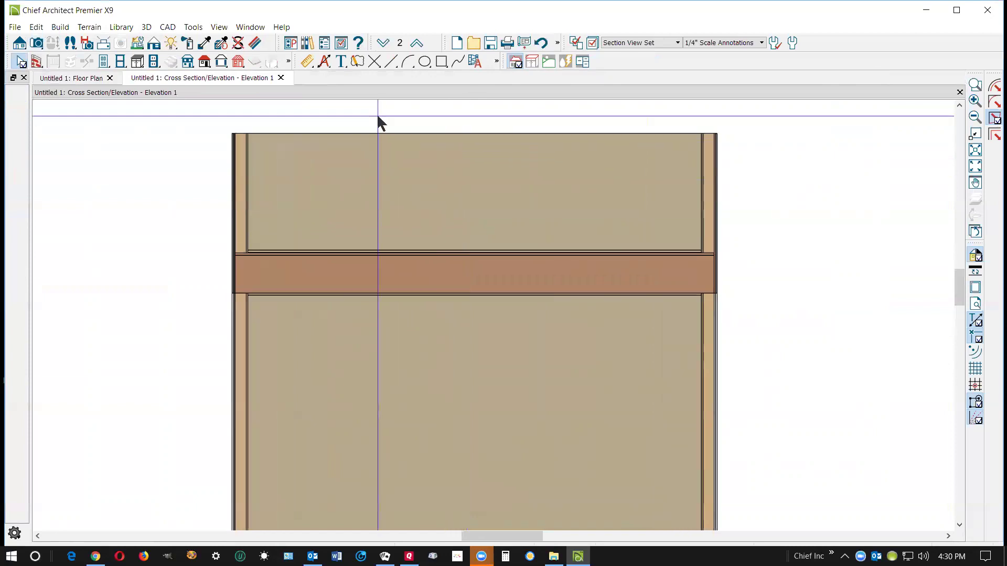
Draw the roof outline rectangle between the parapet walls and open Convert Polyline for it.
left_click(442, 61)
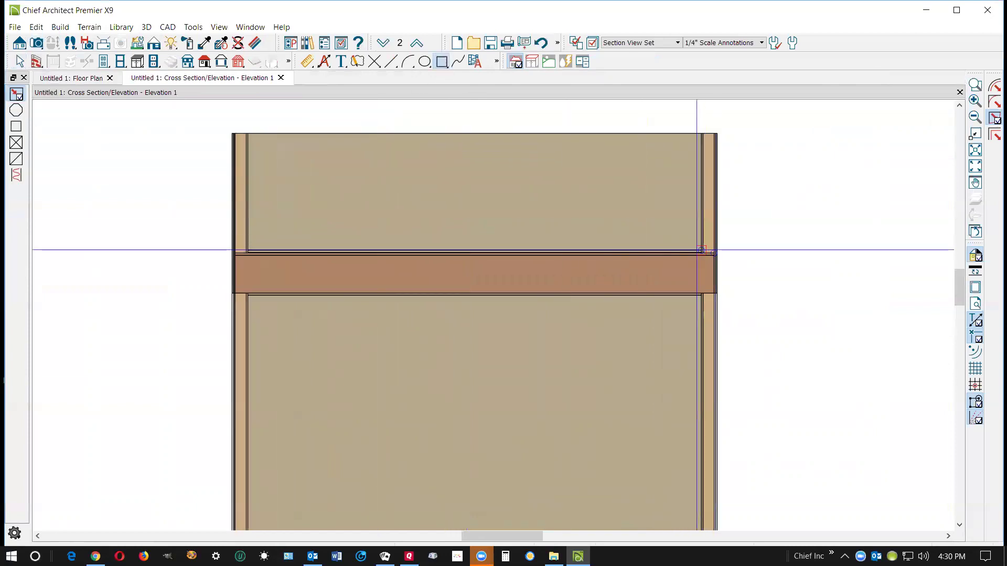
left_click_drag(701, 250, 289, 214)
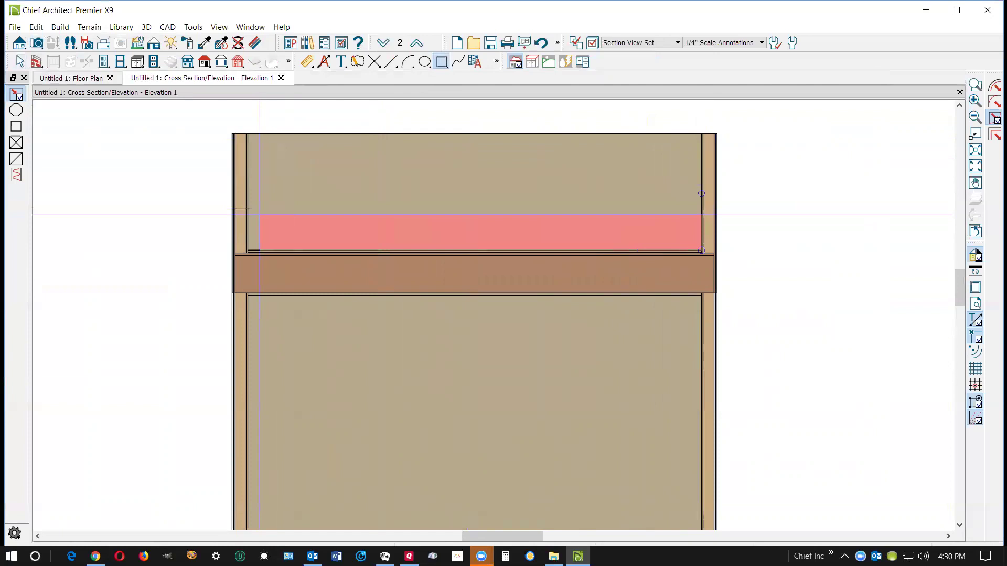
mouse_move(259, 214)
left_mouse_down()
mouse_move(247, 214)
mouse_move(247, 250)
left_mouse_up()
key("space")
left_click(264, 212)
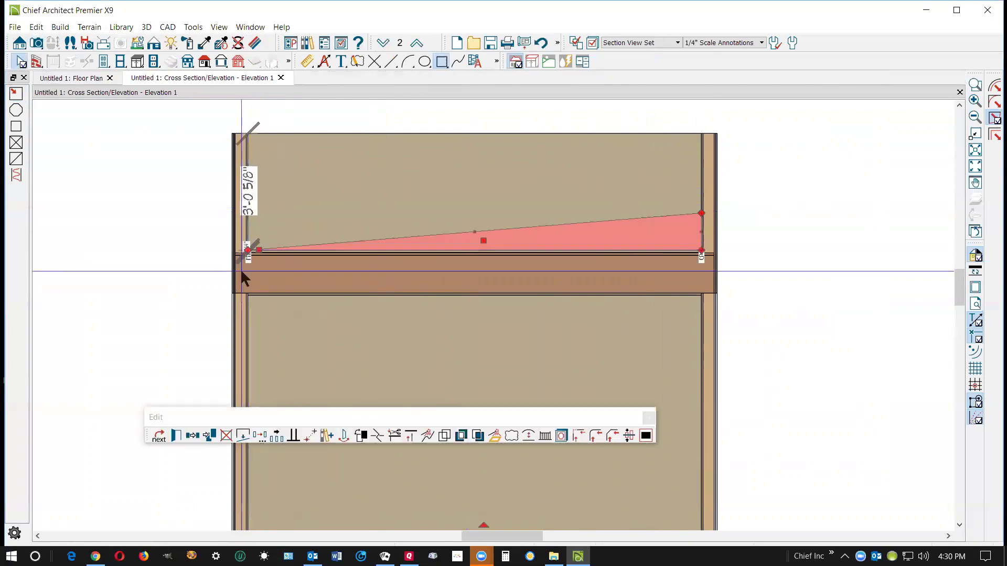
left_click(496, 435)
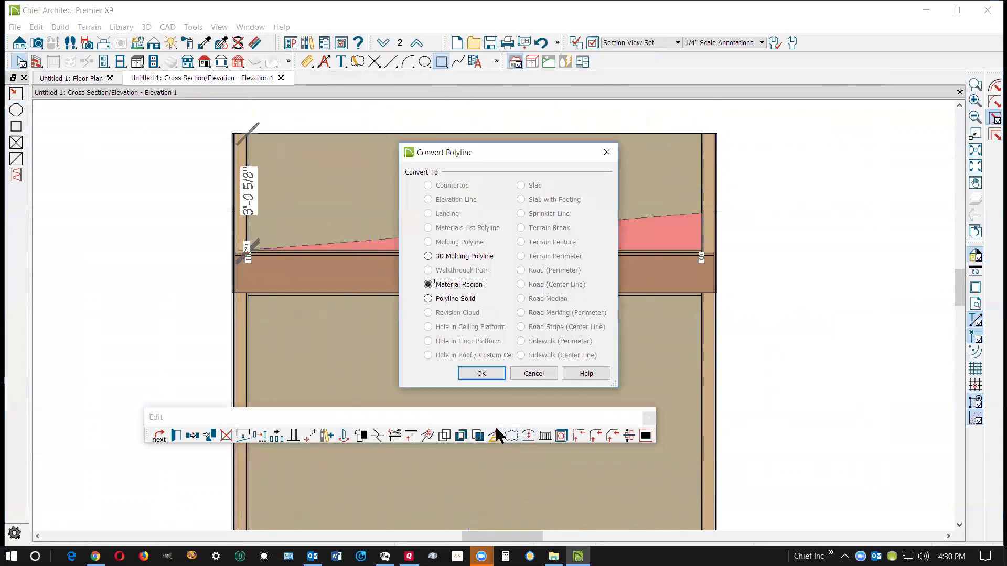
Convert the outline into a 14'-thick polyline solid and return to the floor plan.
left_click(449, 298)
left_click(478, 372)
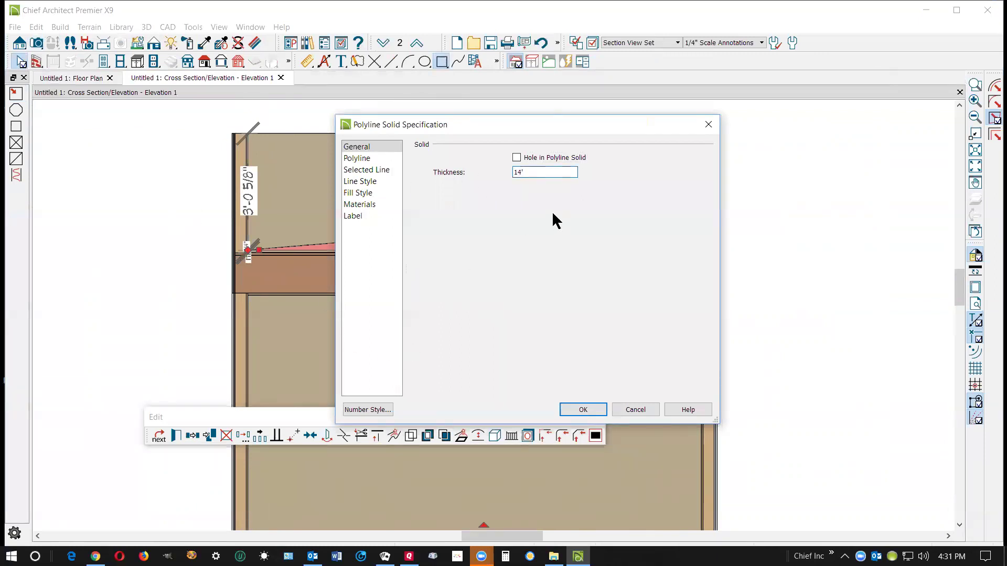
left_click(584, 409)
left_click(791, 292)
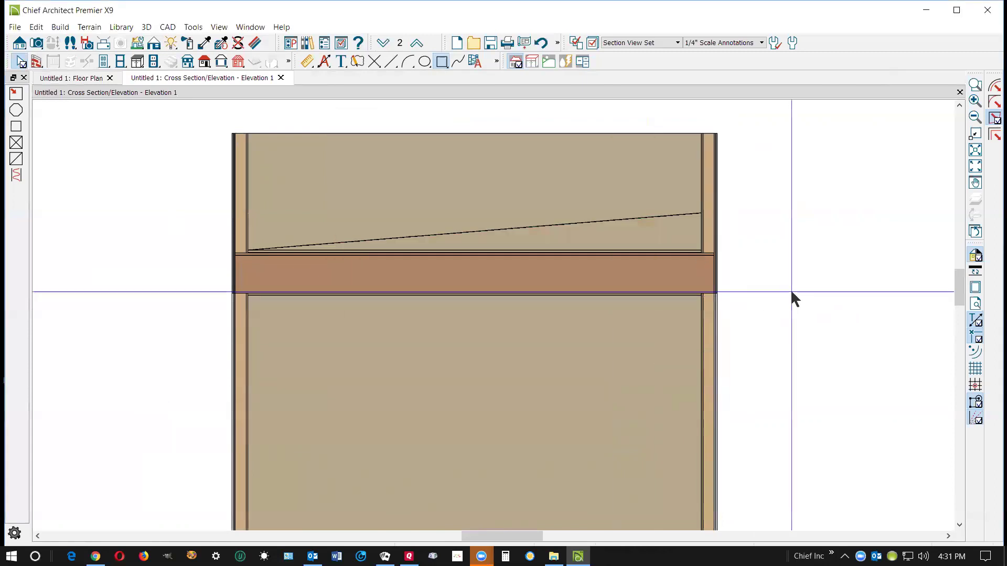
key("ctrl+Tab")
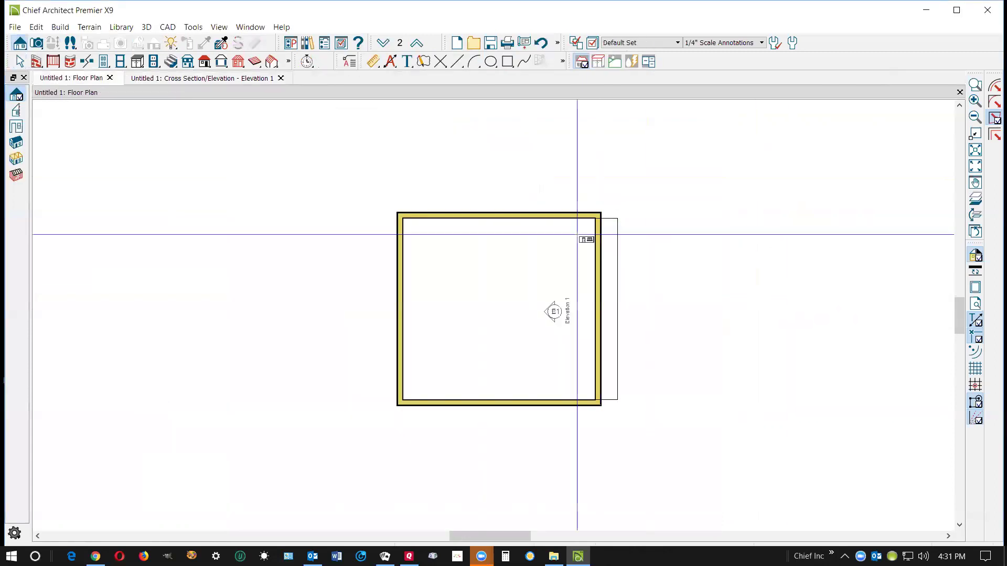
Pull the roof solid's right edge left to the inner wall face.
left_click(616, 303)
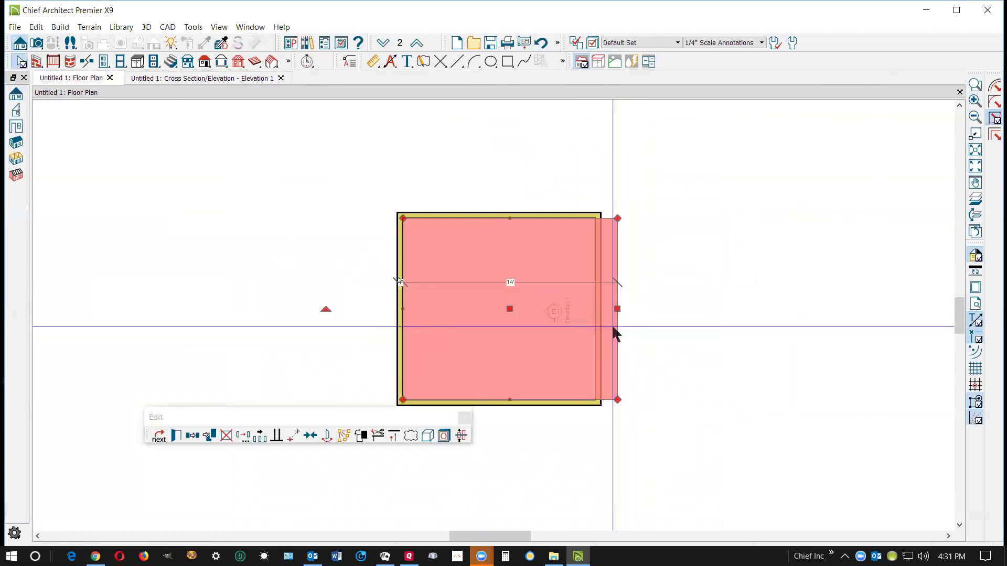
left_click_drag(617, 313, 595, 309)
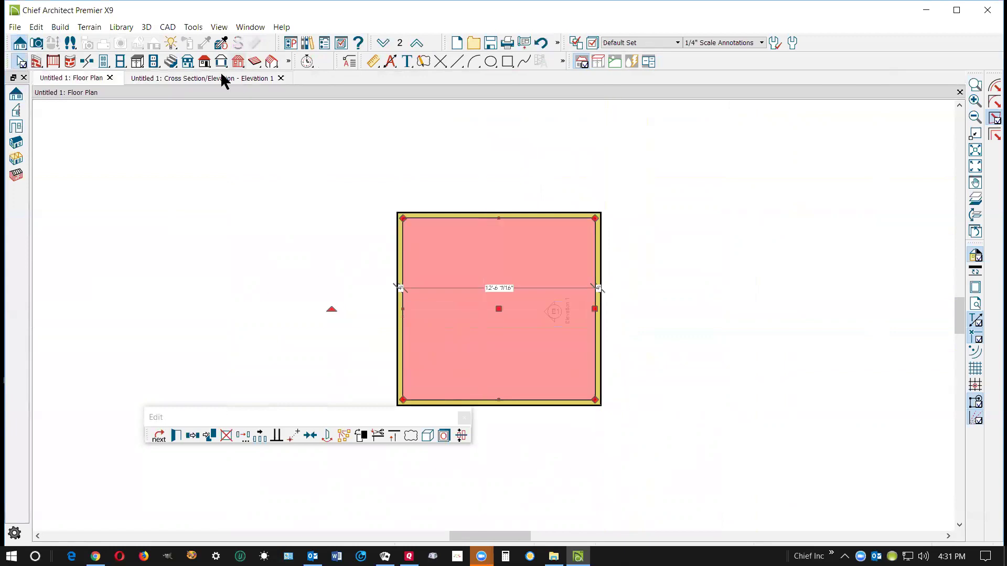
left_click(38, 42)
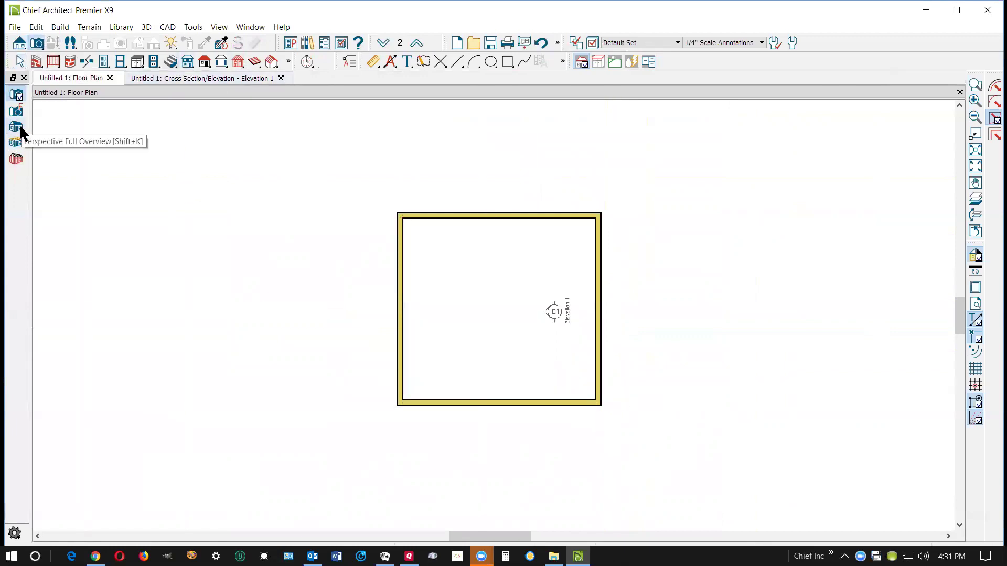
In a full 3D overview of the box, drag the roof solid's edge down inside the parapet.
left_click_drag(606, 360, 497, 382)
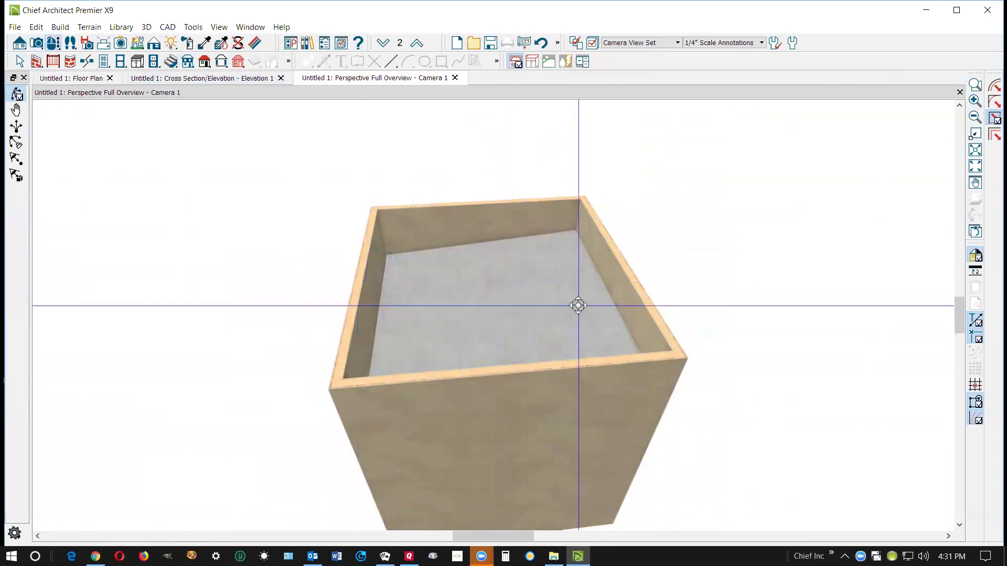
key("space")
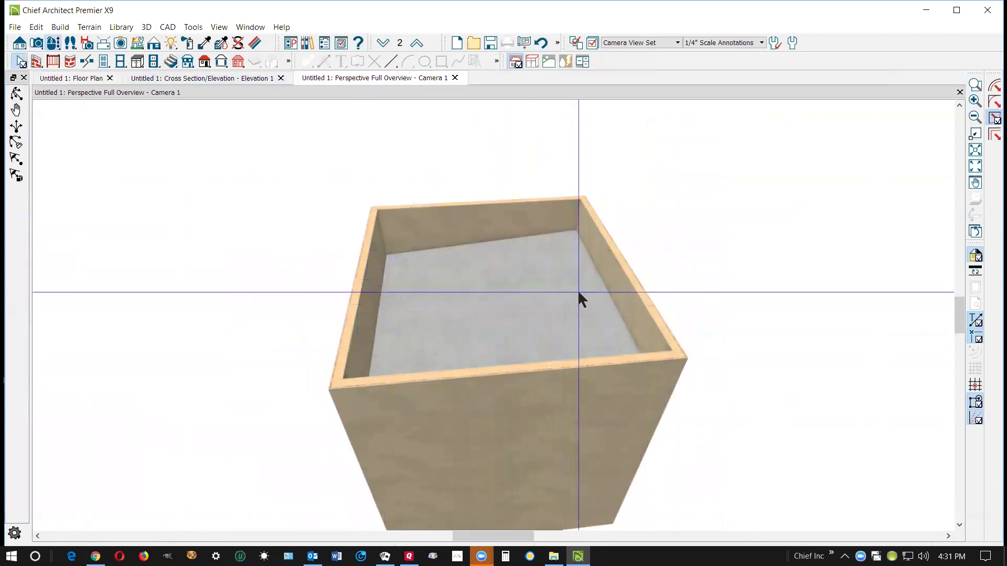
left_click(600, 305)
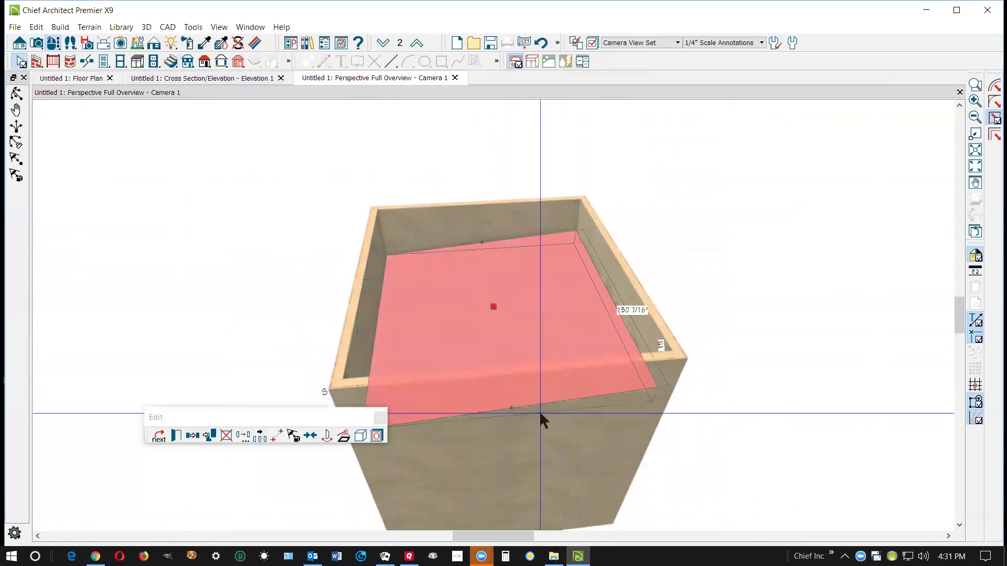
left_click_drag(484, 245, 488, 302)
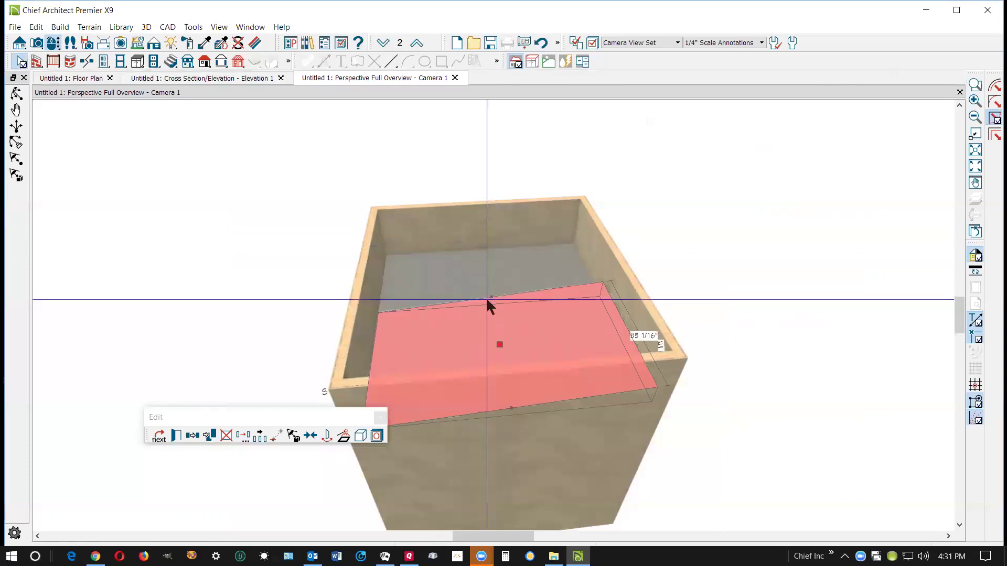
Sample the darker gray roof material and paint the lighter roof section with it.
left_click(451, 281)
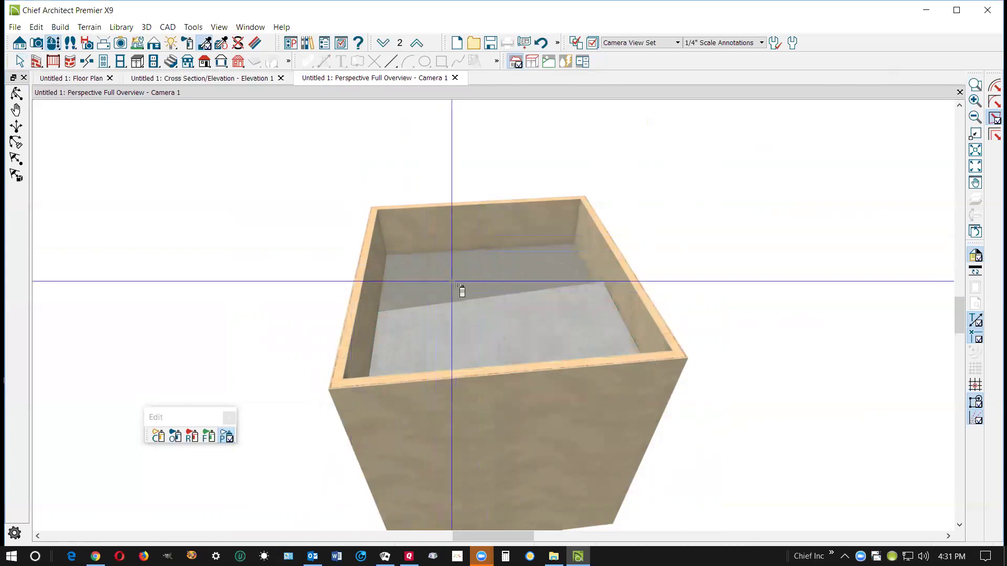
left_click(157, 436)
left_click(488, 326)
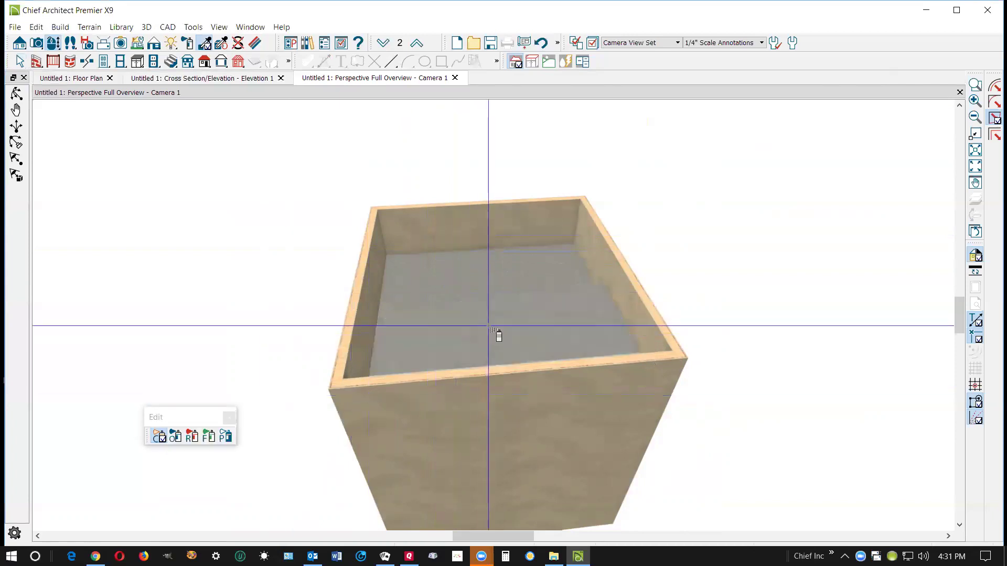
Stretch the roof solid's back edge to the far parapet wall.
key("space")
left_click(495, 299)
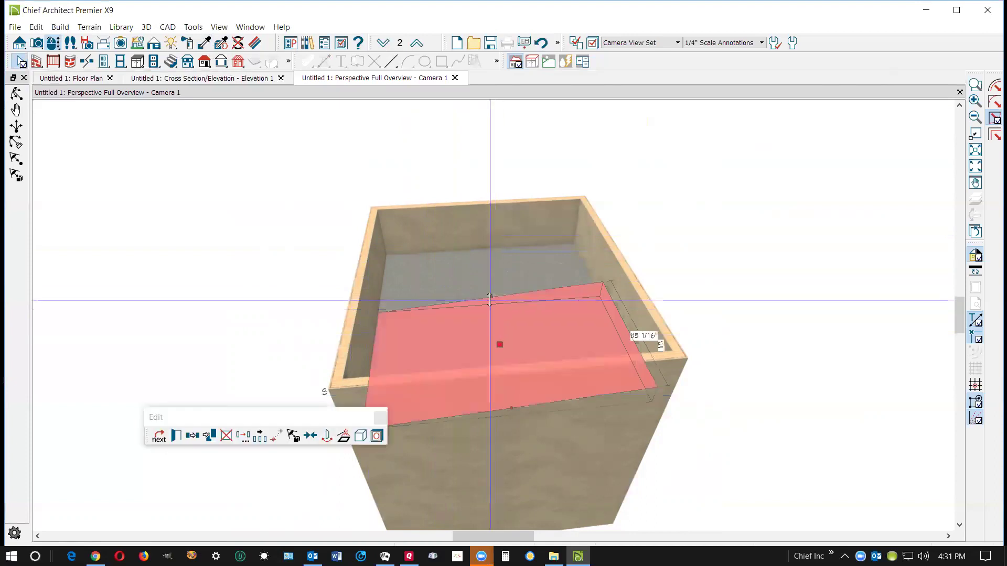
left_click_drag(486, 283, 477, 233)
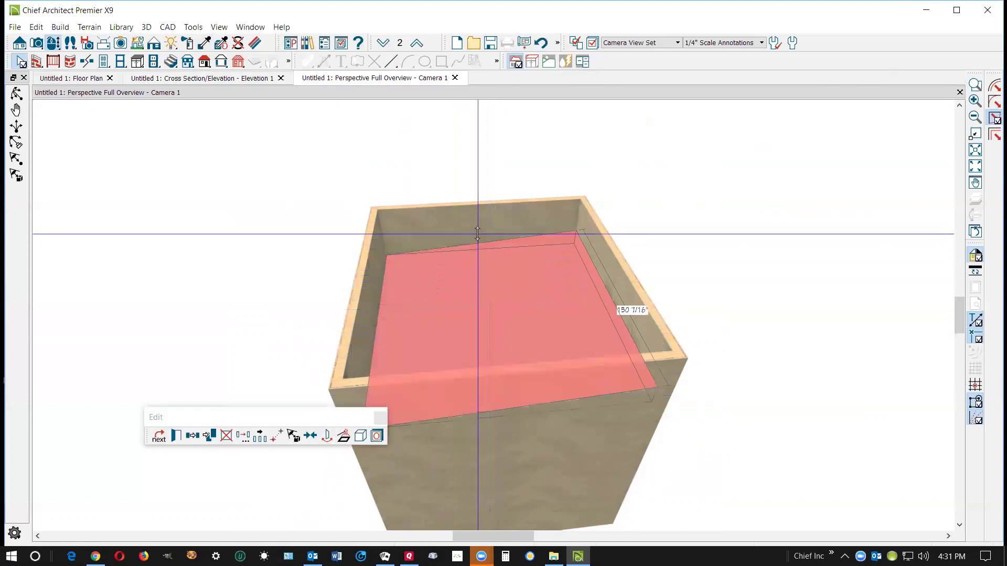
left_click(773, 283)
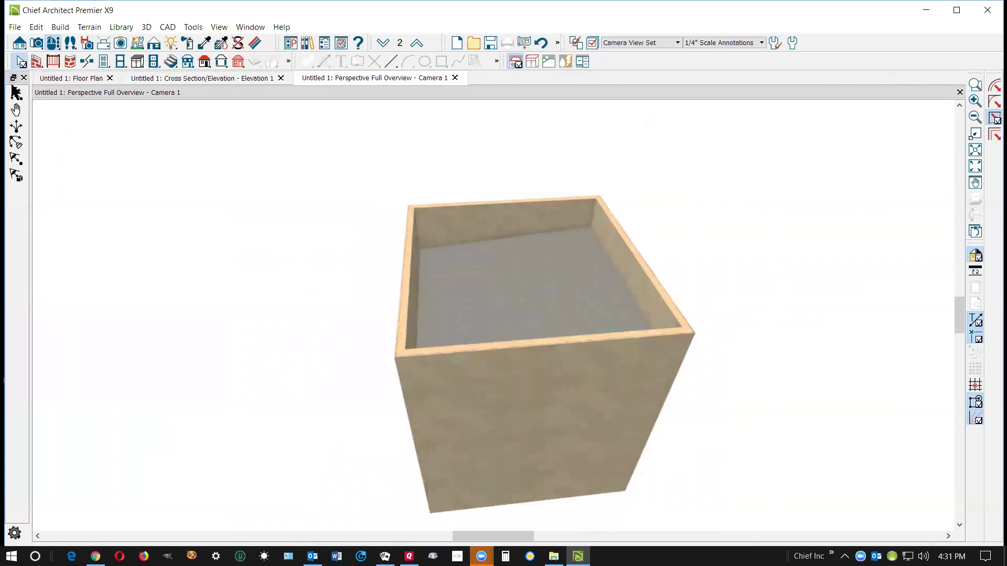
left_click_drag(274, 233, 488, 257)
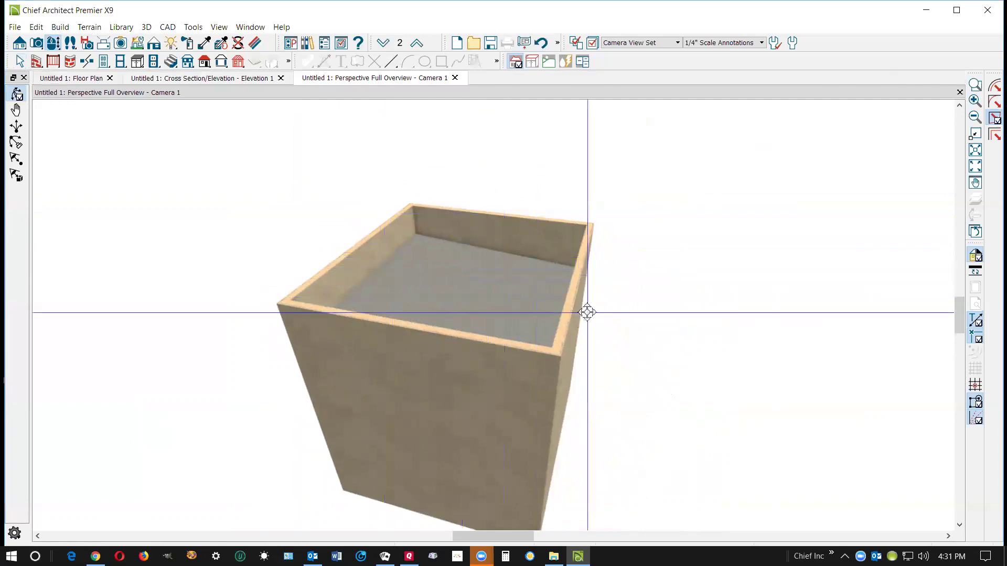
left_click_drag(487, 338, 454, 317)
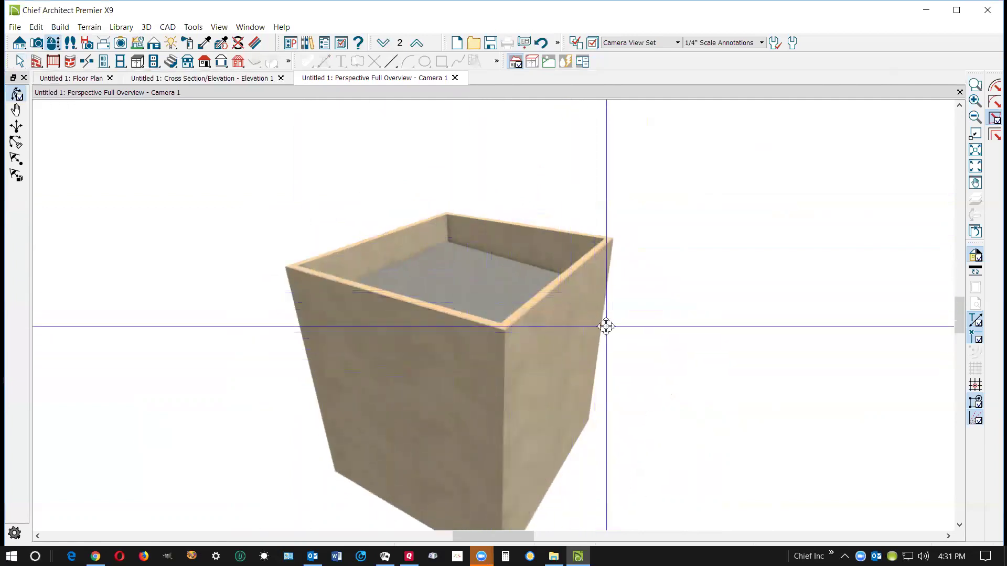
left_click_drag(386, 193, 443, 289)
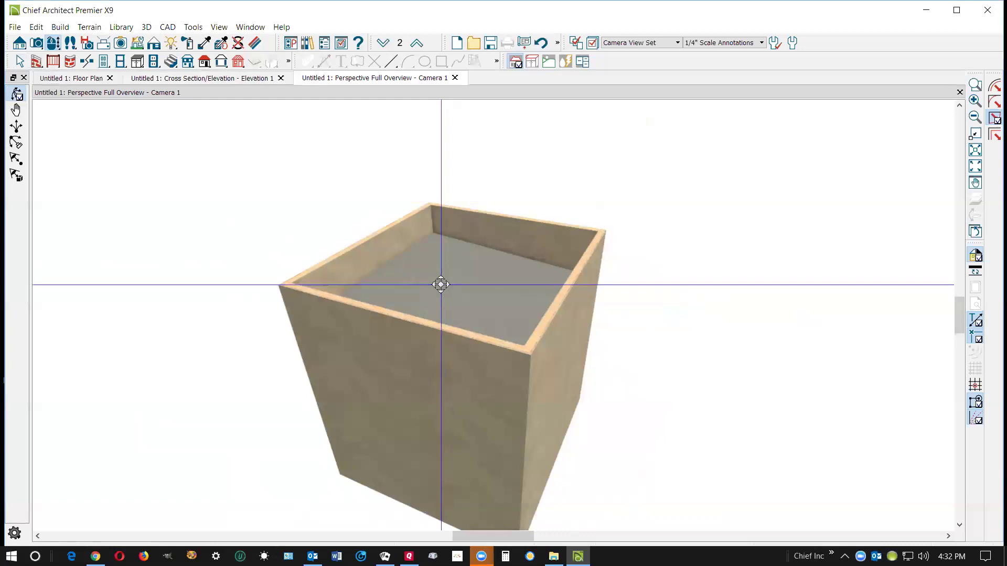